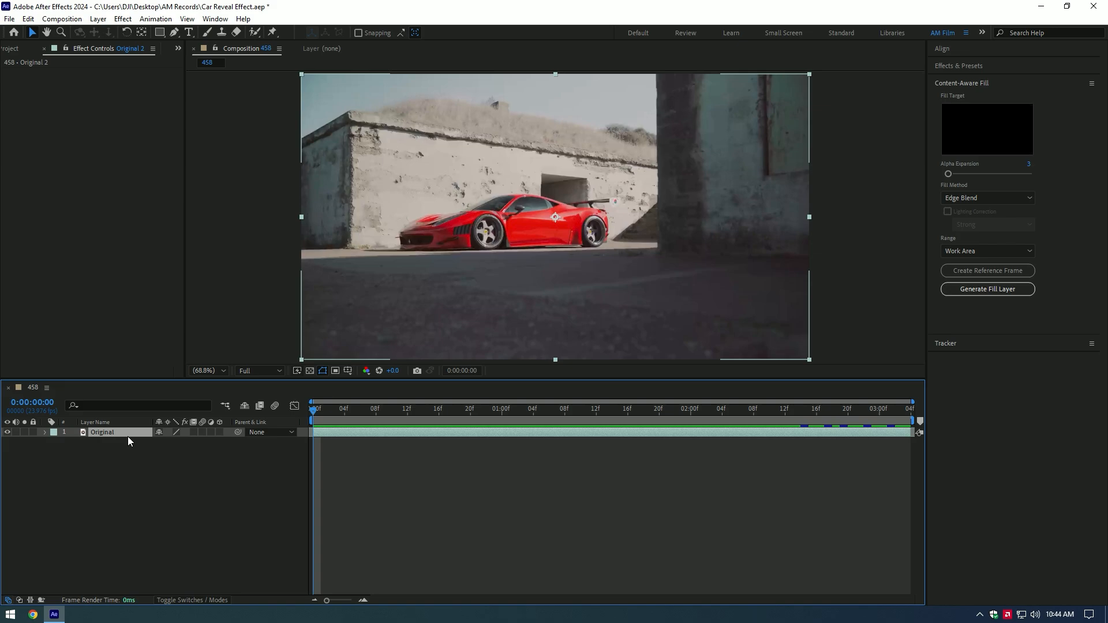
Step: Duplicate the Original layer and pre-compose the copy as "Car only", moving all attributes into the new composition
{"action": "key", "text": "ctrl+d"}
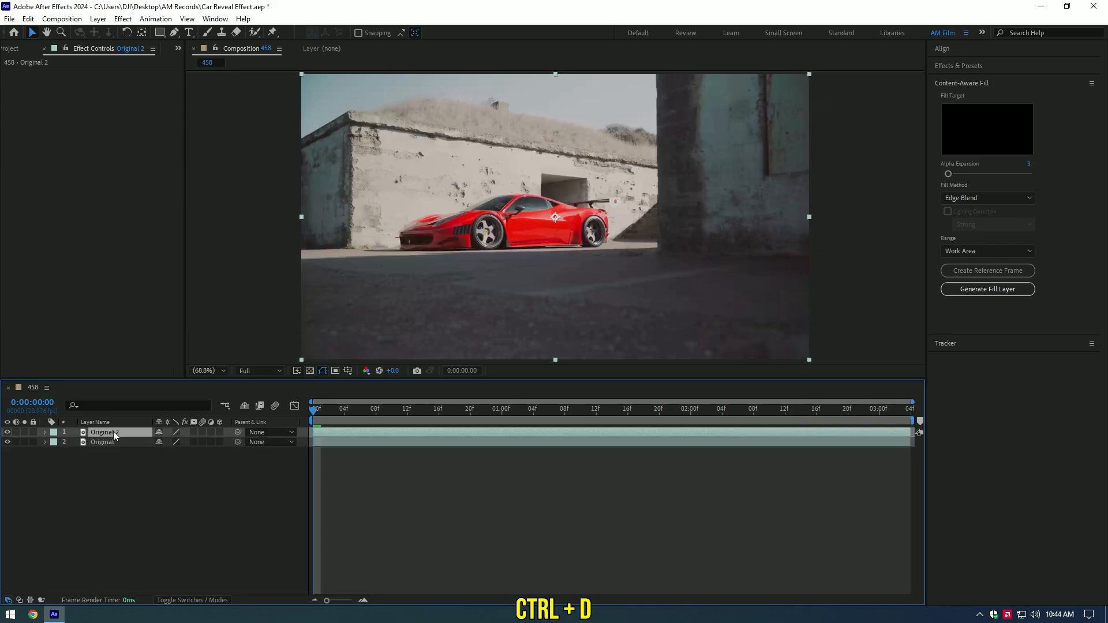
{"action": "right_click", "coordinate": [114, 432]}
{"action": "left_click", "coordinate": [157, 356]}
{"action": "type", "text": "Car"}
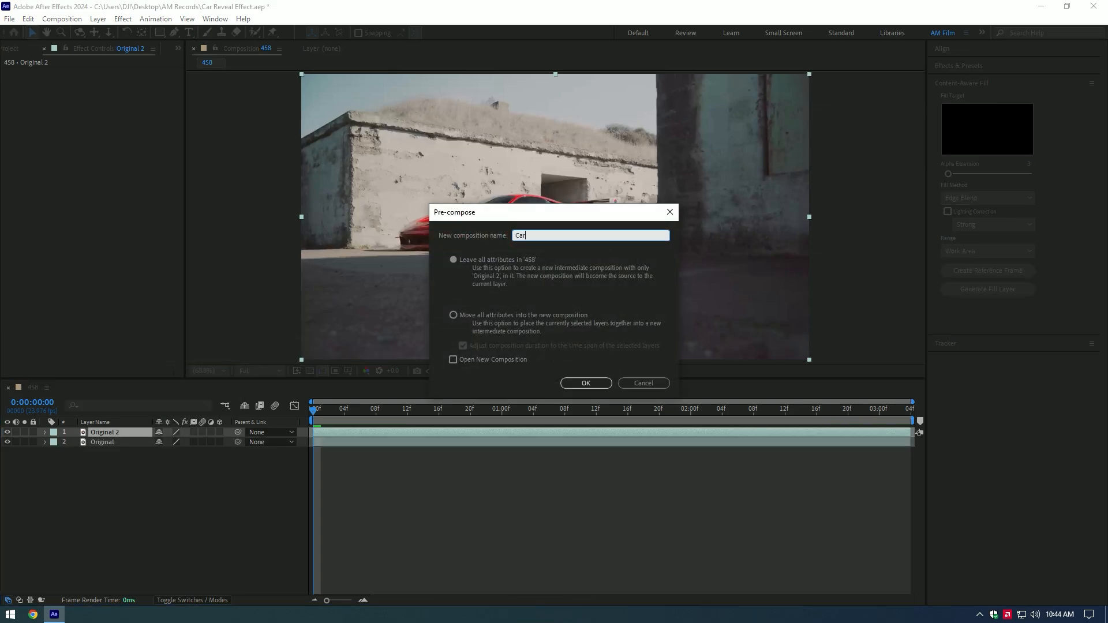
{"action": "type", "text": " only"}
{"action": "left_click", "coordinate": [520, 314]}
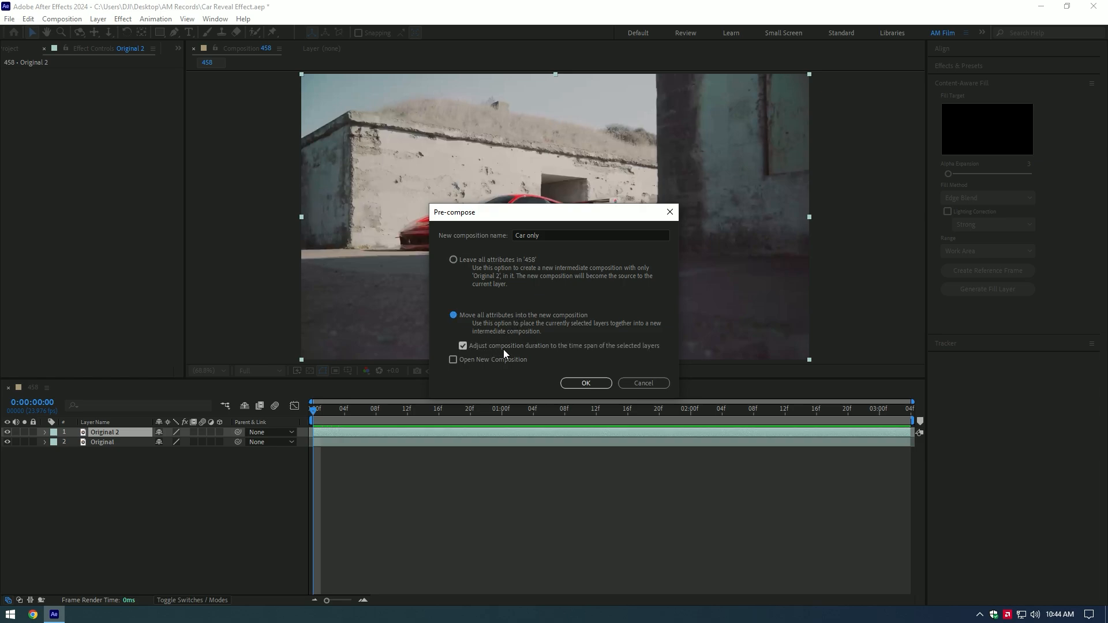
{"action": "left_click", "coordinate": [507, 350]}
{"action": "left_click", "coordinate": [573, 382]}
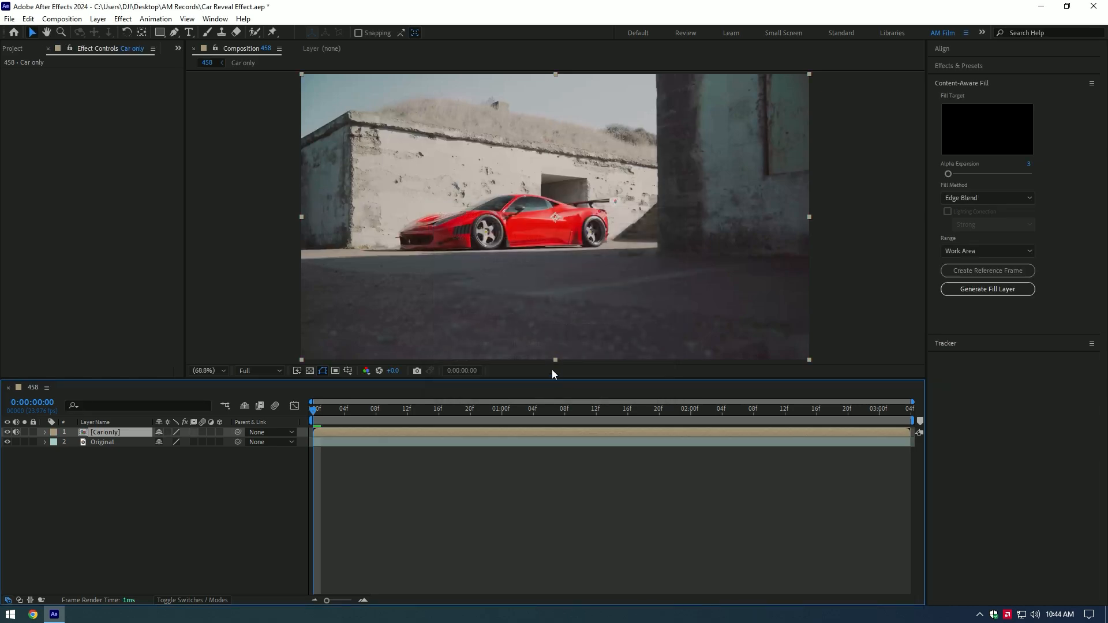
Step: Isolate the car in the Car only layer with the Roto Brush, excluding the wall opening behind the roof, and freeze the propagation
{"action": "left_click", "coordinate": [254, 33]}
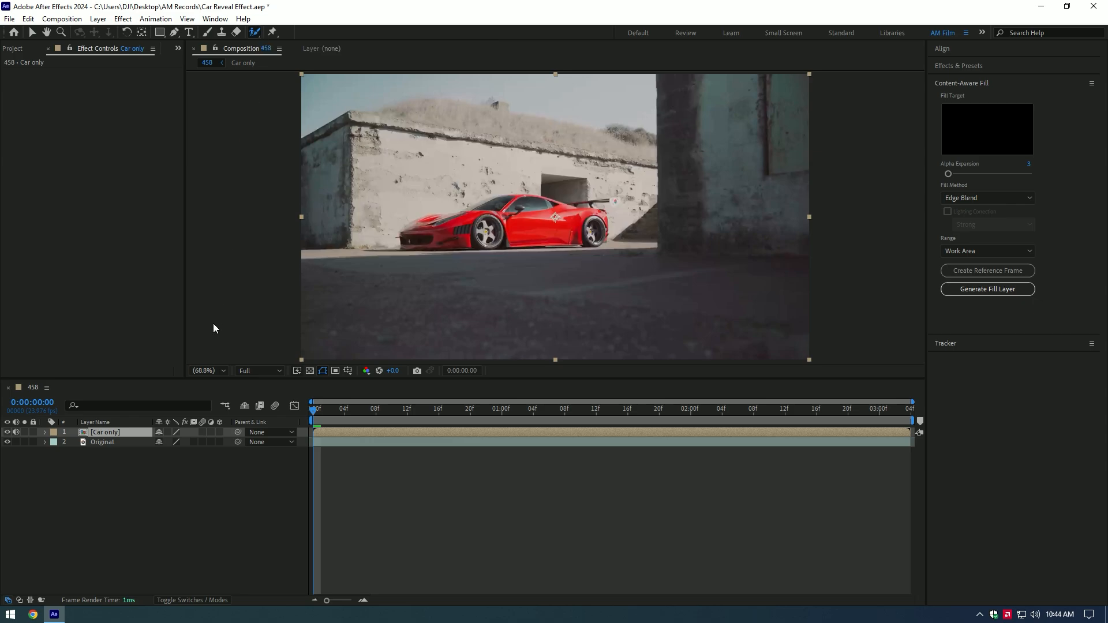
{"action": "double_click", "coordinate": [113, 432]}
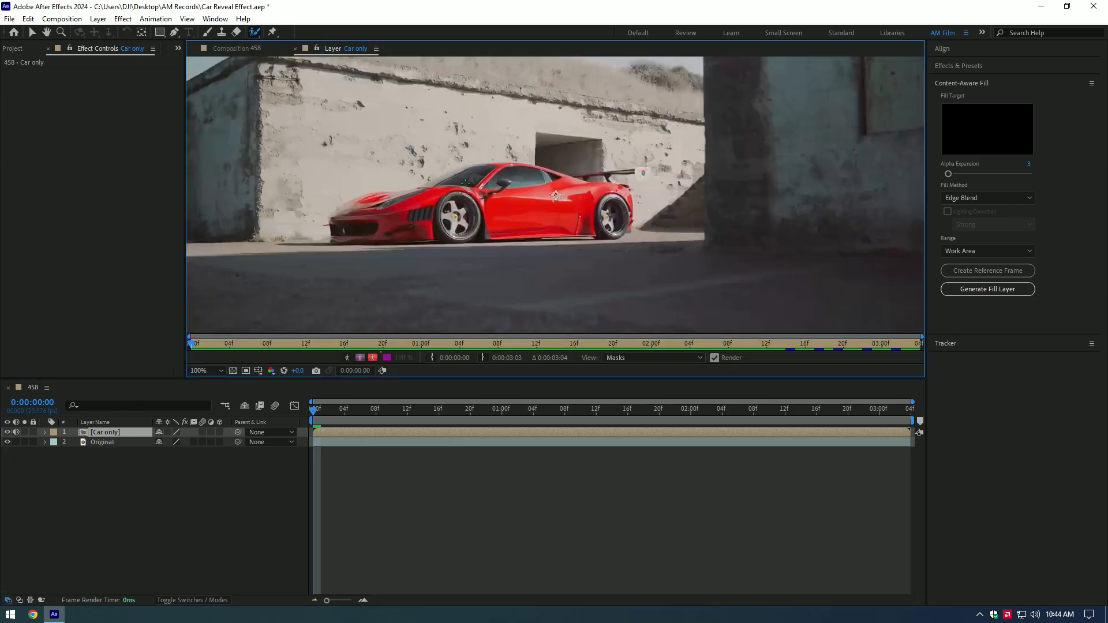
{"action": "left_click_drag", "start_coordinate": [406, 216], "coordinate": [448, 236]}
{"action": "mouse_move", "coordinate": [673, 199]}
{"action": "left_mouse_down"}
{"action": "mouse_move", "coordinate": [532, 185]}
{"action": "mouse_move", "coordinate": [552, 192]}
{"action": "left_mouse_up"}
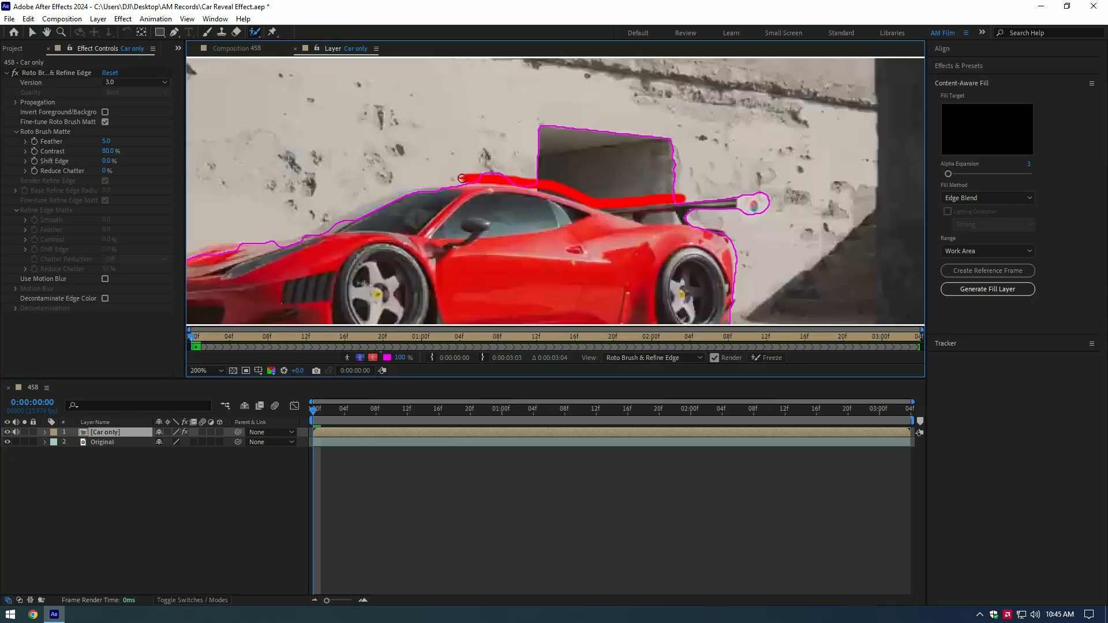
{"action": "scroll", "coordinate": [635, 233], "scroll_direction": "down", "scroll_amount": 2}
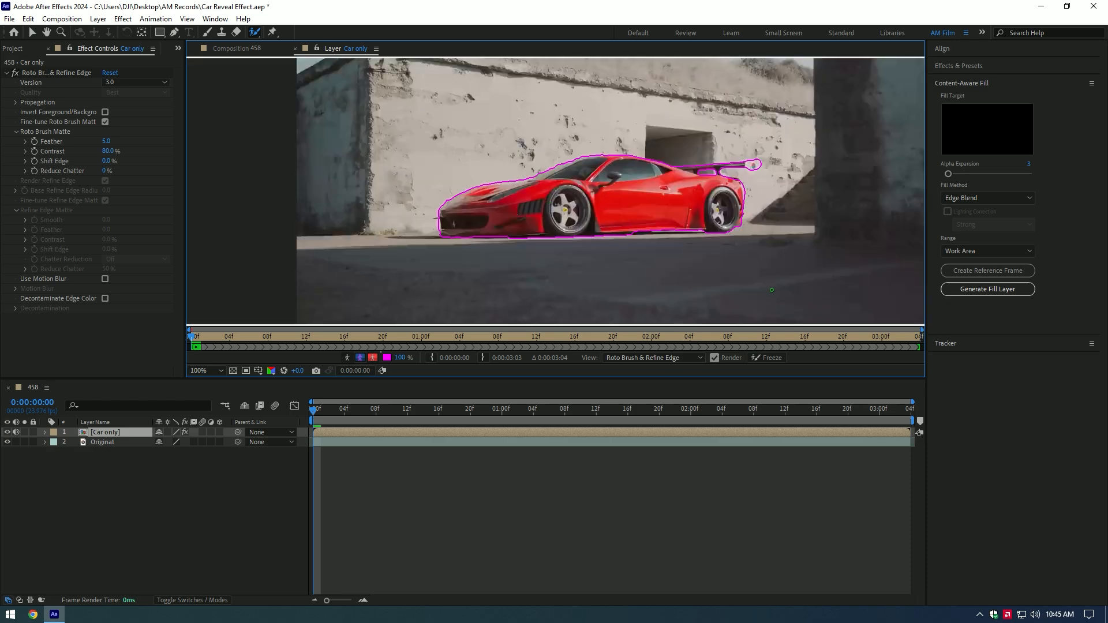
{"action": "left_click", "coordinate": [760, 358]}
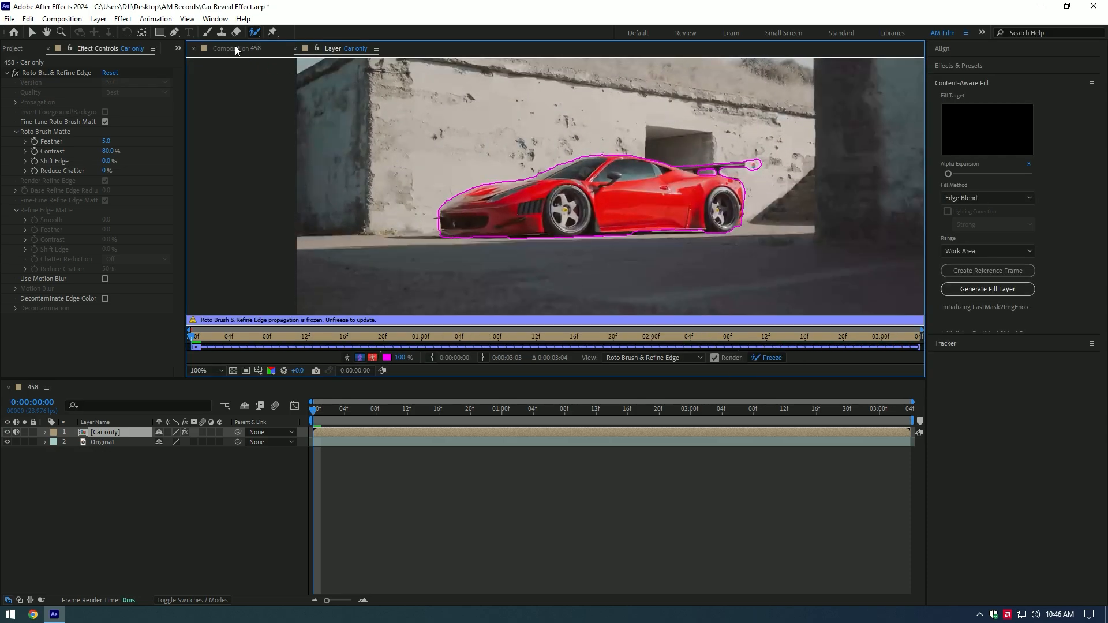
Step: Hide the Original layer in the 458 composition and preview the cut-out car from the first frame
{"action": "left_click", "coordinate": [235, 49]}
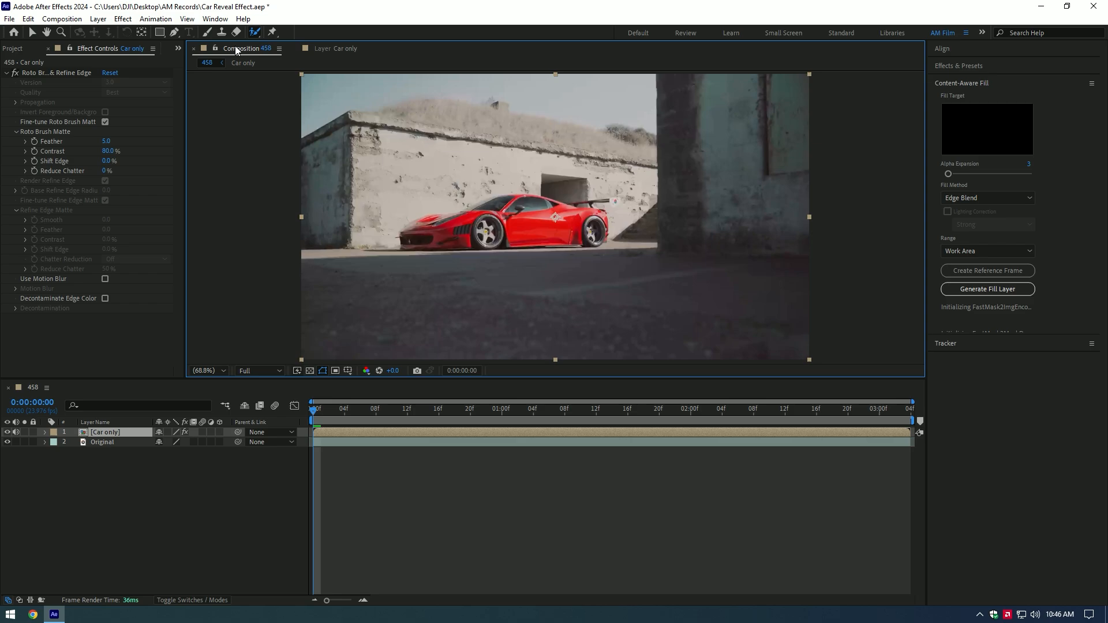
{"action": "left_click", "coordinate": [8, 442]}
{"action": "left_click_drag", "start_coordinate": [337, 411], "coordinate": [613, 422]}
{"action": "key", "text": "Home"}
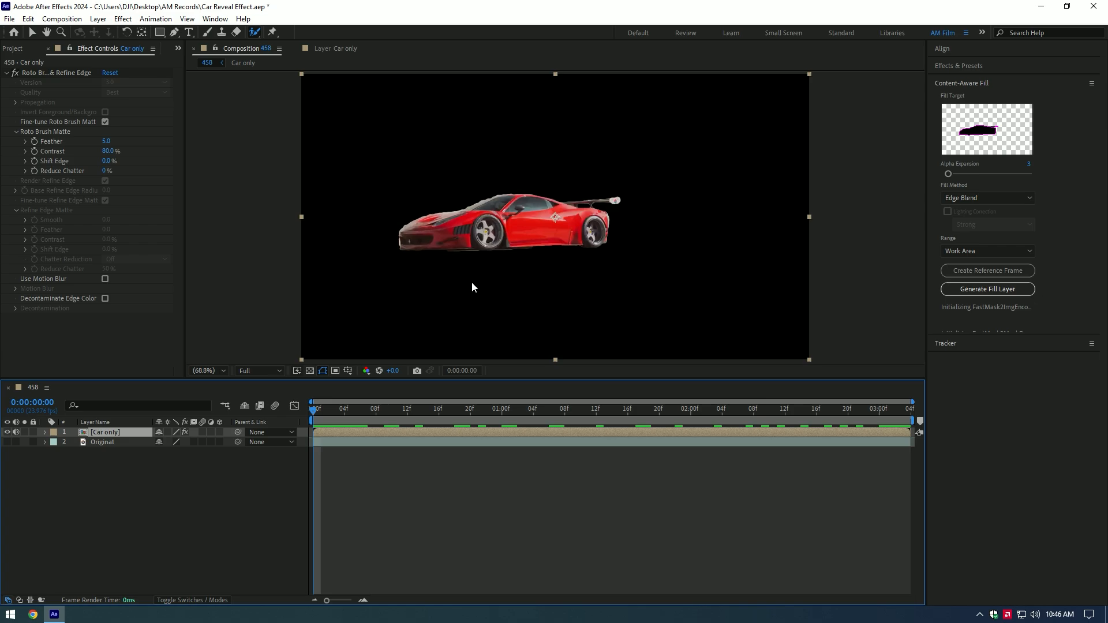
Step: Pre-compose the rotoscoped car layer as "Car only", with all attributes moved into the new composition
{"action": "left_click", "coordinate": [5, 74]}
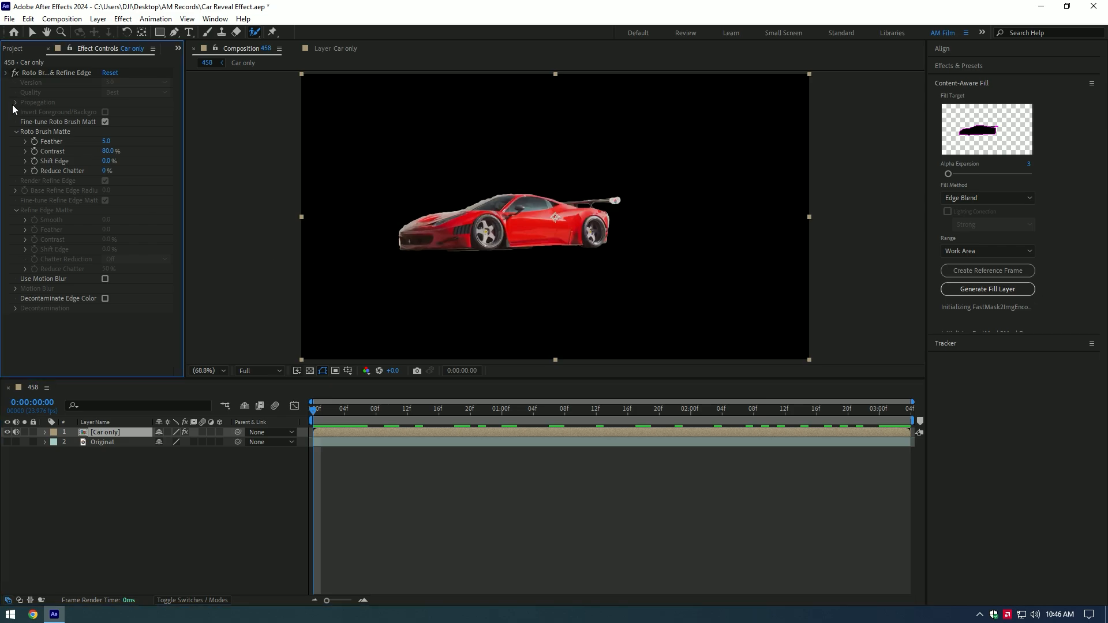
{"action": "right_click", "coordinate": [105, 432]}
{"action": "left_click", "coordinate": [162, 358]}
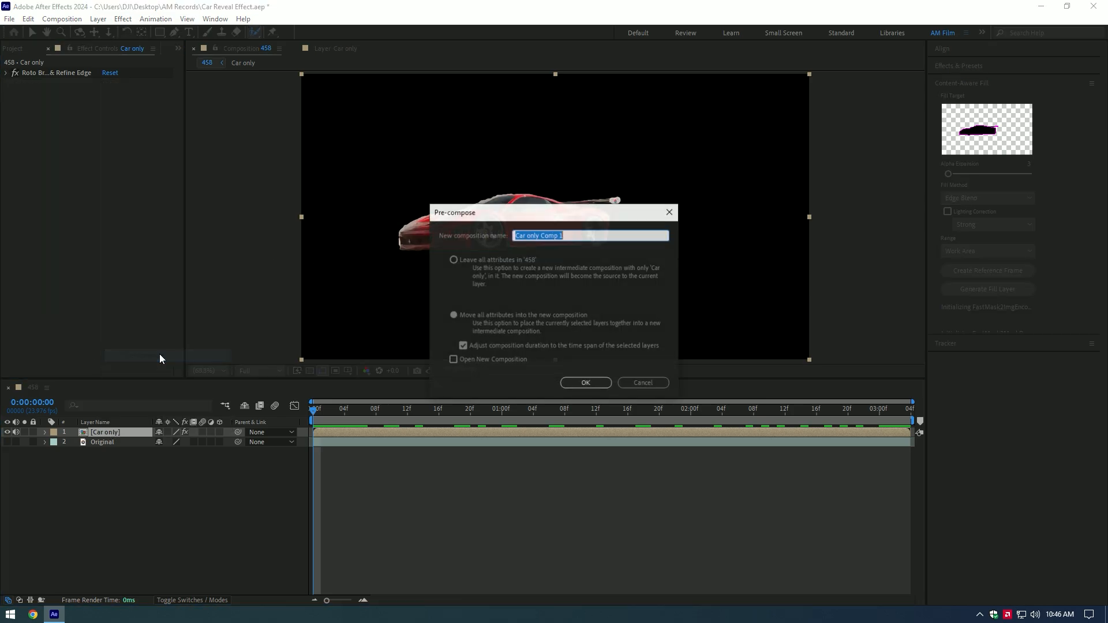
{"action": "left_click_drag", "start_coordinate": [564, 236], "coordinate": [540, 237]}
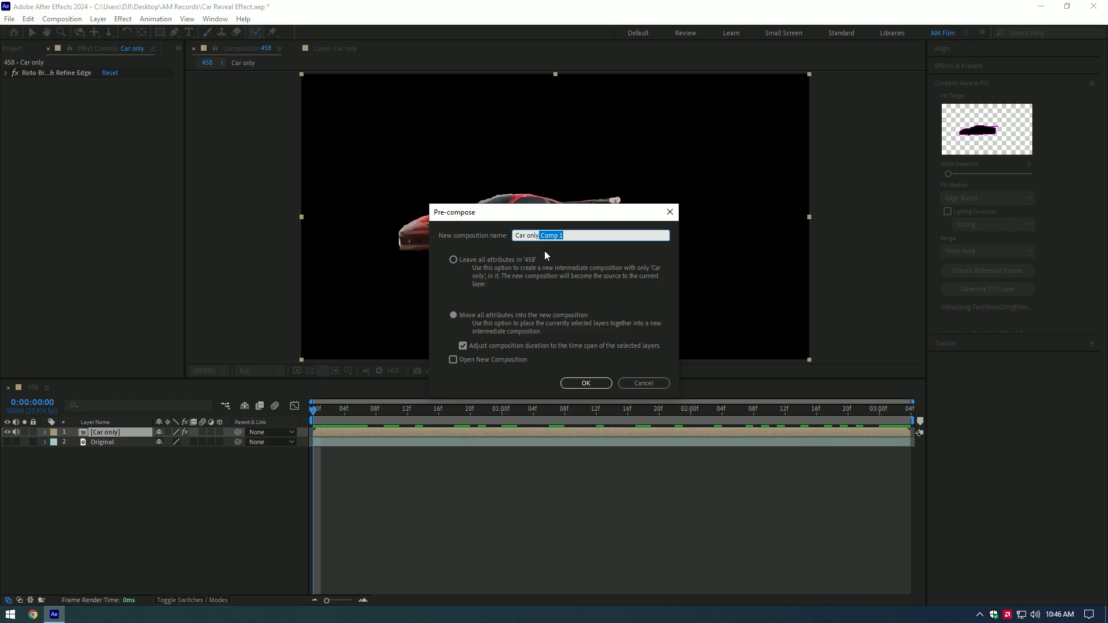
{"action": "left_click", "coordinate": [582, 381]}
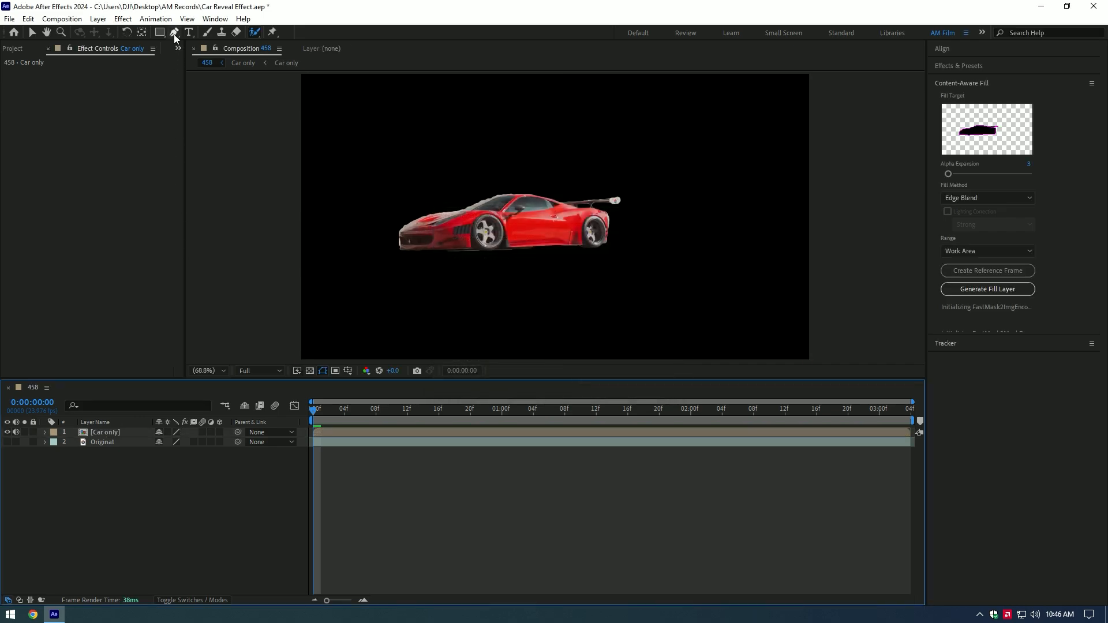
Step: Draw a closed four-point white shape with the Pen tool just in front of the car's nose, taller than the car
{"action": "left_click", "coordinate": [175, 32]}
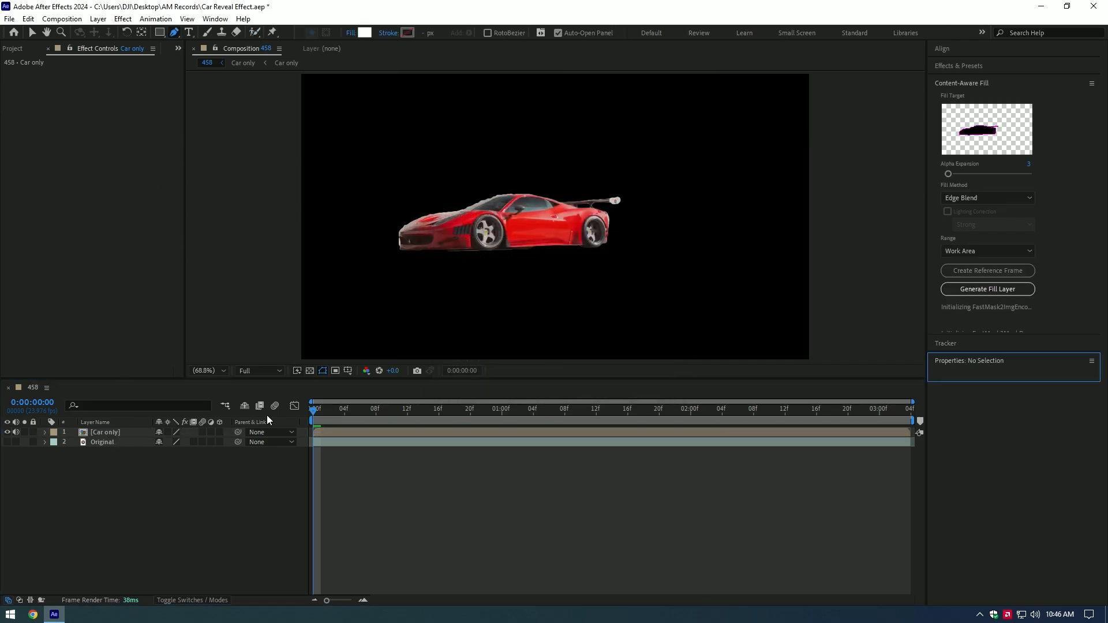
{"action": "left_click", "coordinate": [326, 190]}
{"action": "left_click", "coordinate": [326, 290]}
{"action": "left_click", "coordinate": [395, 295]}
{"action": "left_click", "coordinate": [395, 191]}
{"action": "left_click", "coordinate": [326, 190]}
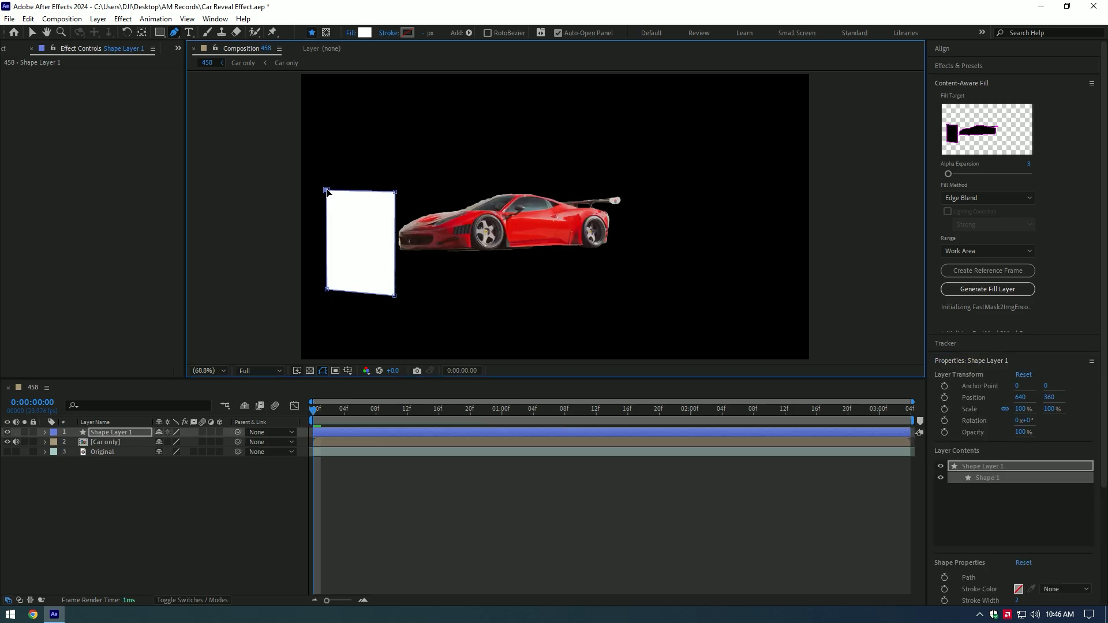
Step: Expand Shape Layer 1 down to its path and set a Path keyframe at 0:00:00:00
{"action": "left_click", "coordinate": [45, 432]}
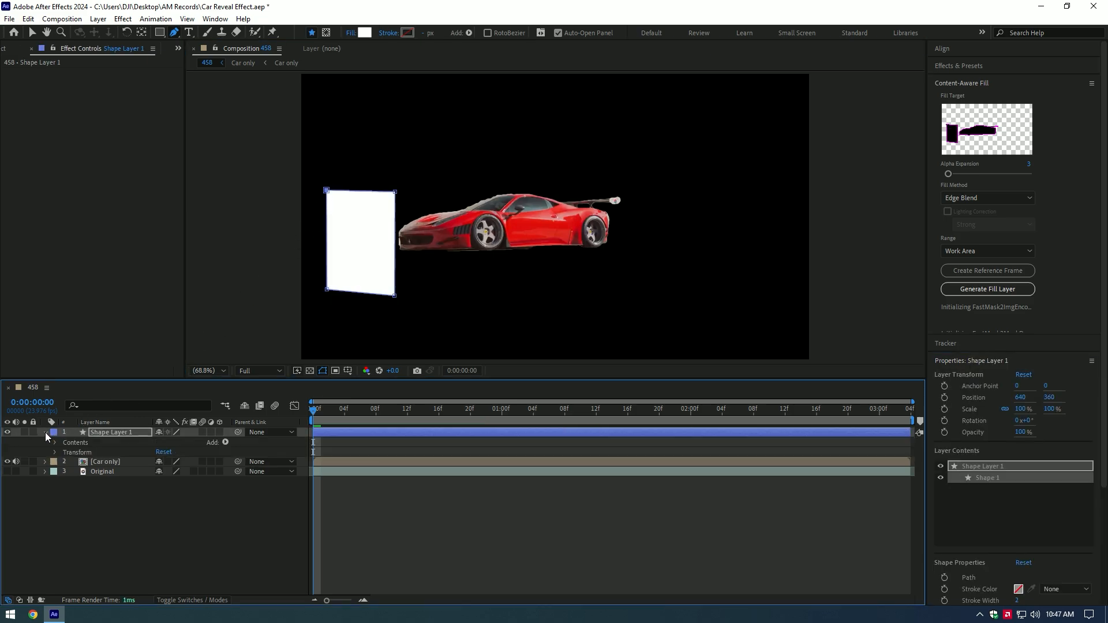
{"action": "left_click", "coordinate": [53, 442]}
{"action": "left_click", "coordinate": [65, 453]}
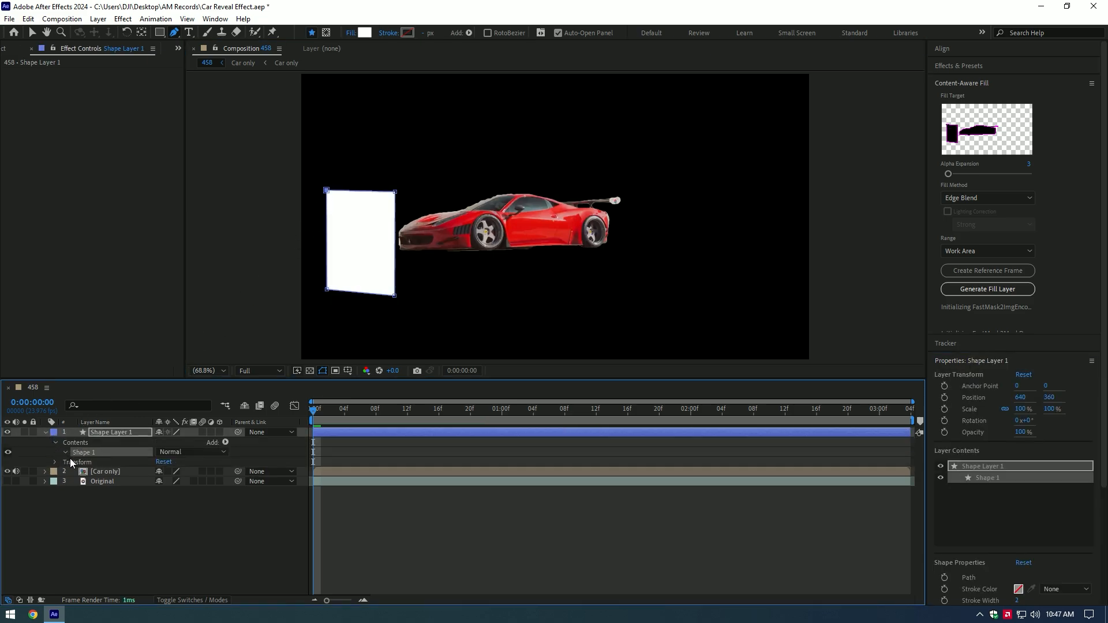
{"action": "left_click", "coordinate": [75, 462]}
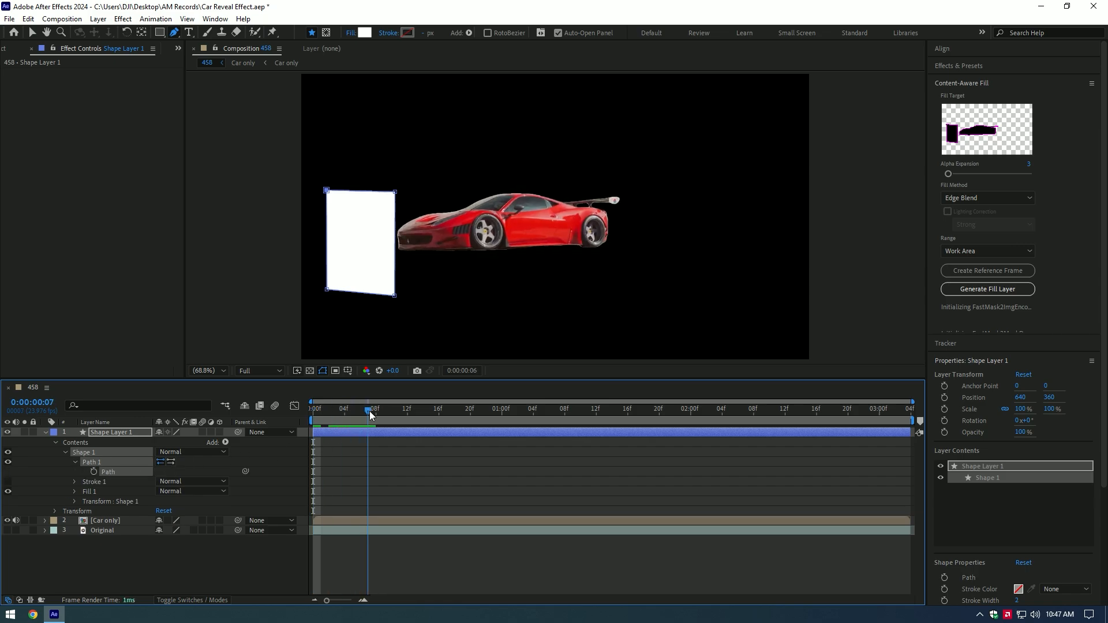
{"action": "left_click", "coordinate": [93, 472]}
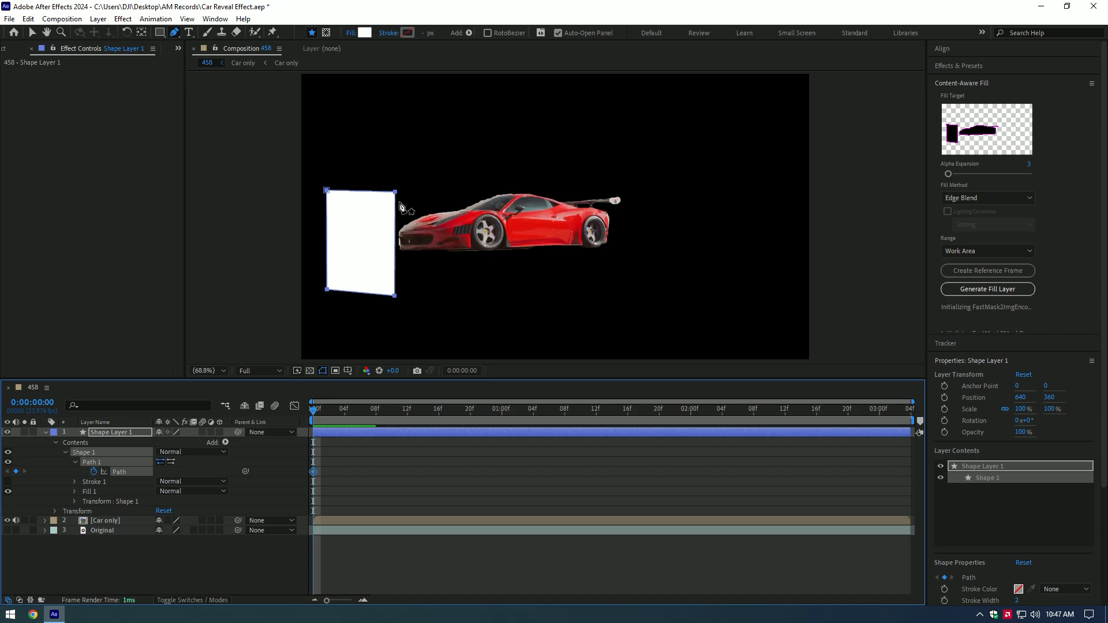
Step: At 0:00:03:03, move the shape's two car-side points past the rear spoiler so the shape covers the whole car, and scrub the animation
{"action": "key", "text": "v"}
{"action": "left_click_drag", "start_coordinate": [406, 176], "coordinate": [390, 317]}
{"action": "left_click_drag", "start_coordinate": [313, 408], "coordinate": [903, 398]}
{"action": "left_click_drag", "start_coordinate": [397, 197], "coordinate": [642, 173]}
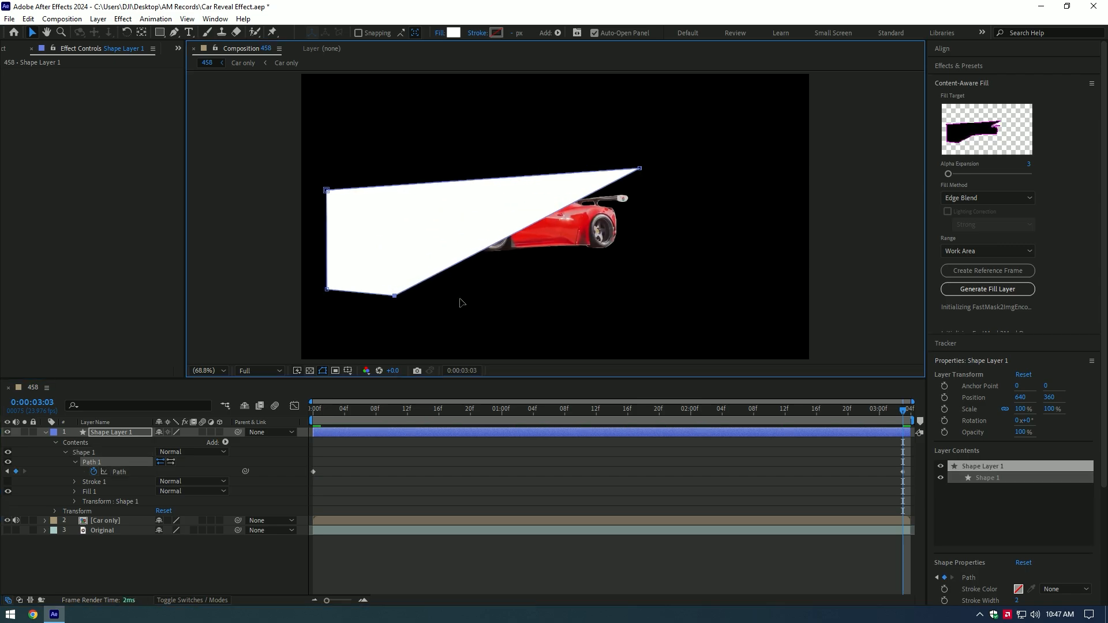
{"action": "left_click_drag", "start_coordinate": [460, 303], "coordinate": [631, 279]}
{"action": "left_click_drag", "start_coordinate": [880, 407], "coordinate": [313, 407]}
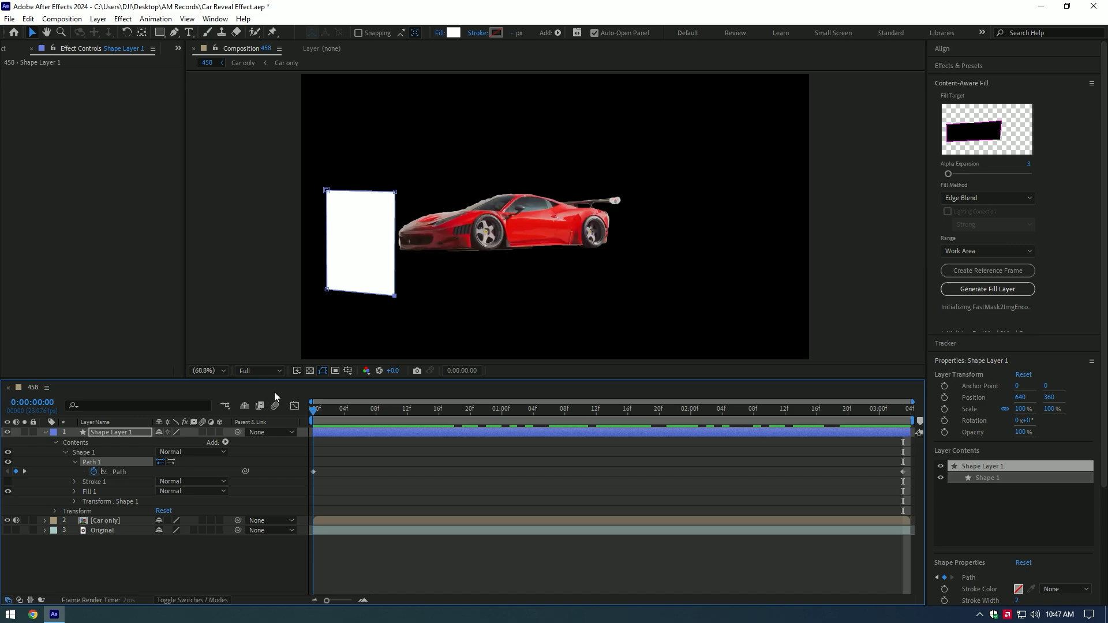
Step: Apply Turbulent Displace to Shape Layer 1 and set its displacement to Turbulent Smoother
{"action": "left_click", "coordinate": [45, 432]}
{"action": "key", "text": "ctrl+space"}
{"action": "type", "text": "turb"}
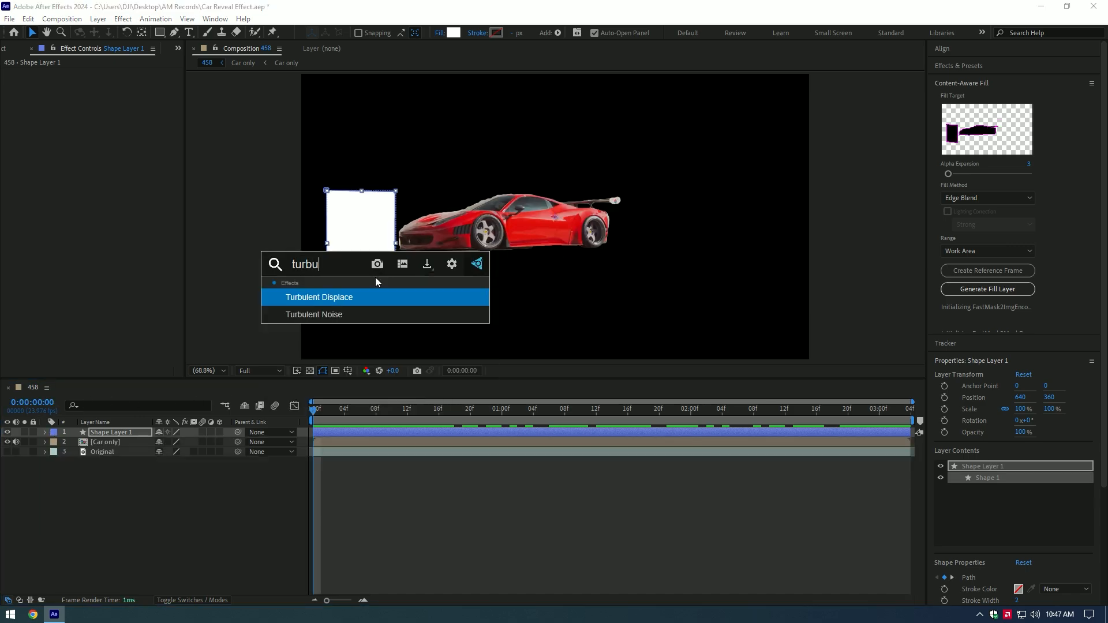
{"action": "key", "text": "Return"}
{"action": "left_click", "coordinate": [136, 82]}
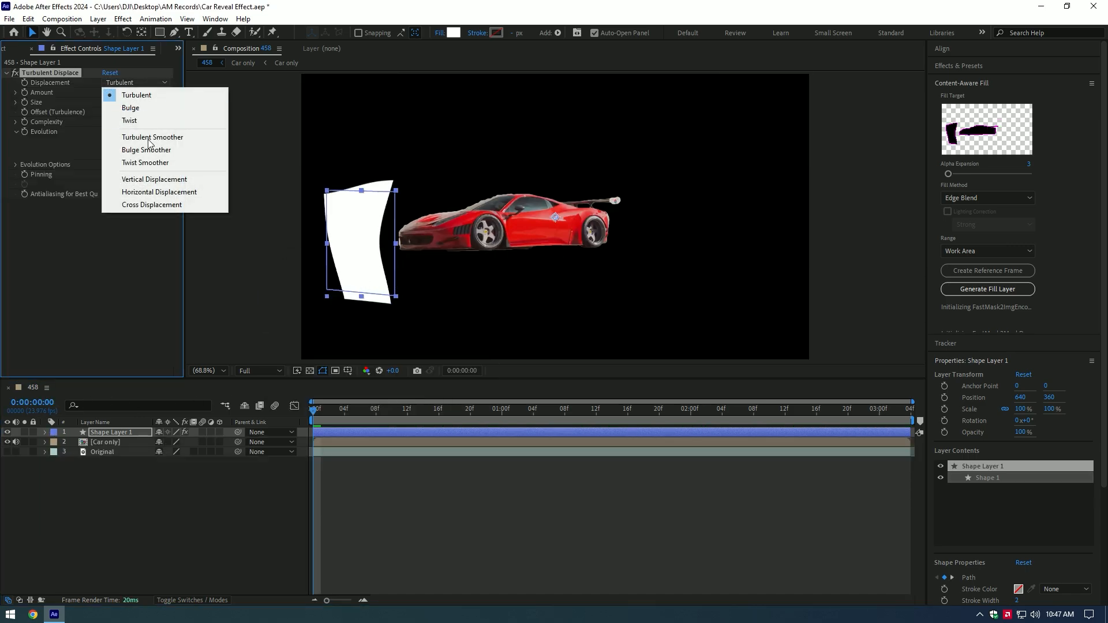
{"action": "left_click", "coordinate": [149, 137]}
Step: Set the Turbulent Displace amount to 300, size to 5 and complexity to 10
{"action": "left_click", "coordinate": [110, 92]}
{"action": "type", "text": "30"}
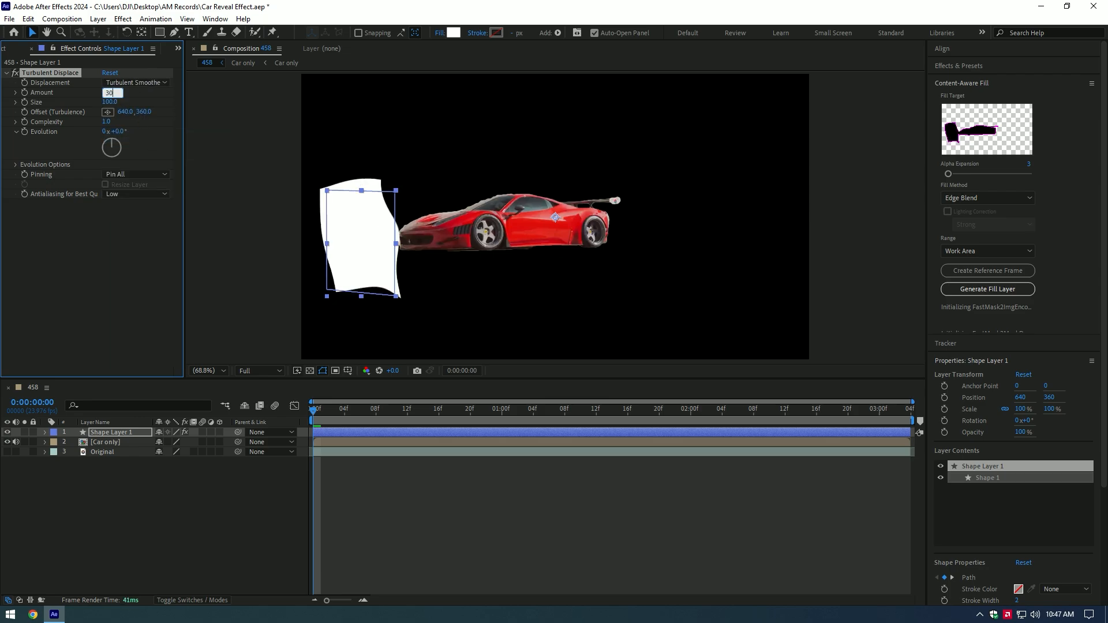
{"action": "type", "text": "0"}
{"action": "key", "text": "Tab"}
{"action": "type", "text": "5"}
{"action": "key", "text": "Return"}
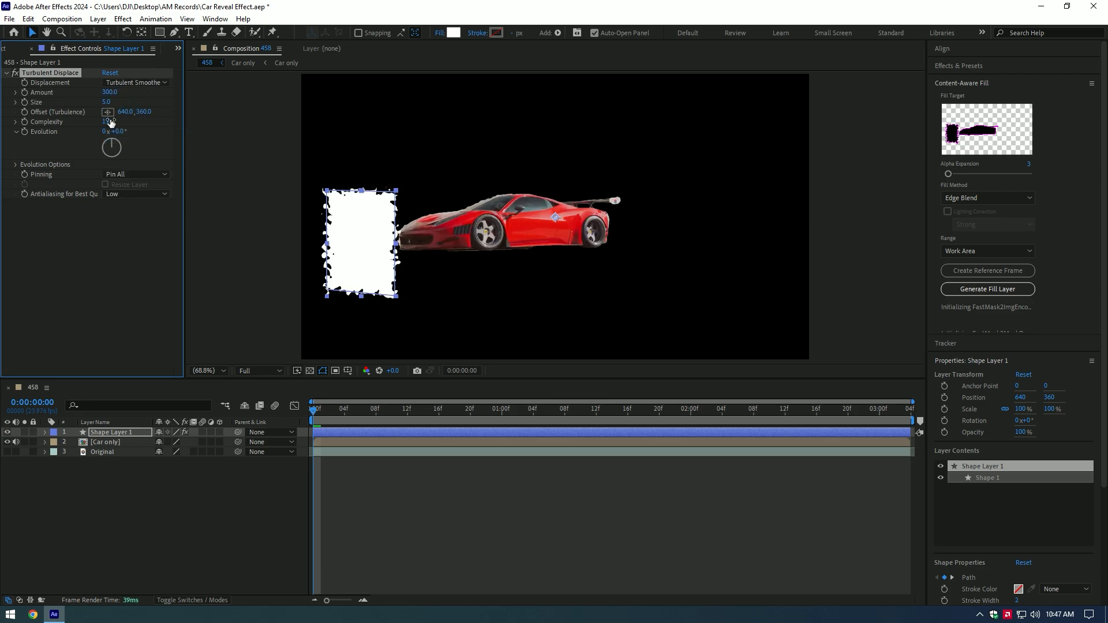
{"action": "left_click", "coordinate": [109, 122]}
{"action": "type", "text": "10"}
{"action": "key", "text": "Return"}
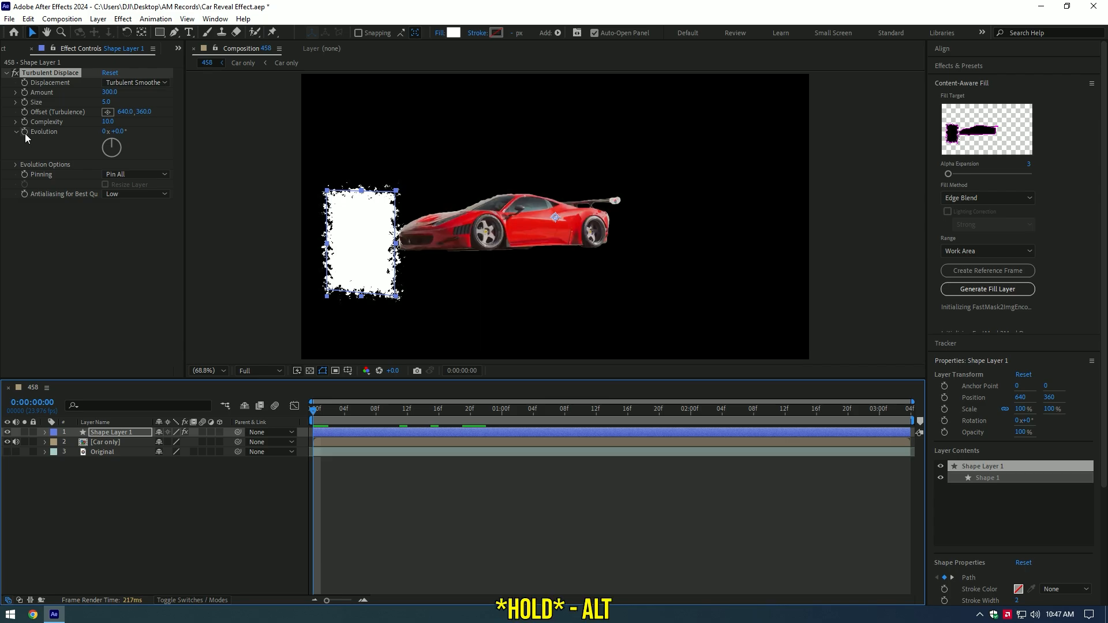
Step: Add the expression time*250 to the Turbulent Displace evolution and preview the rough edge
{"action": "left_click", "coordinate": [25, 132], "text": "alt"}
{"action": "type", "text": "time"}
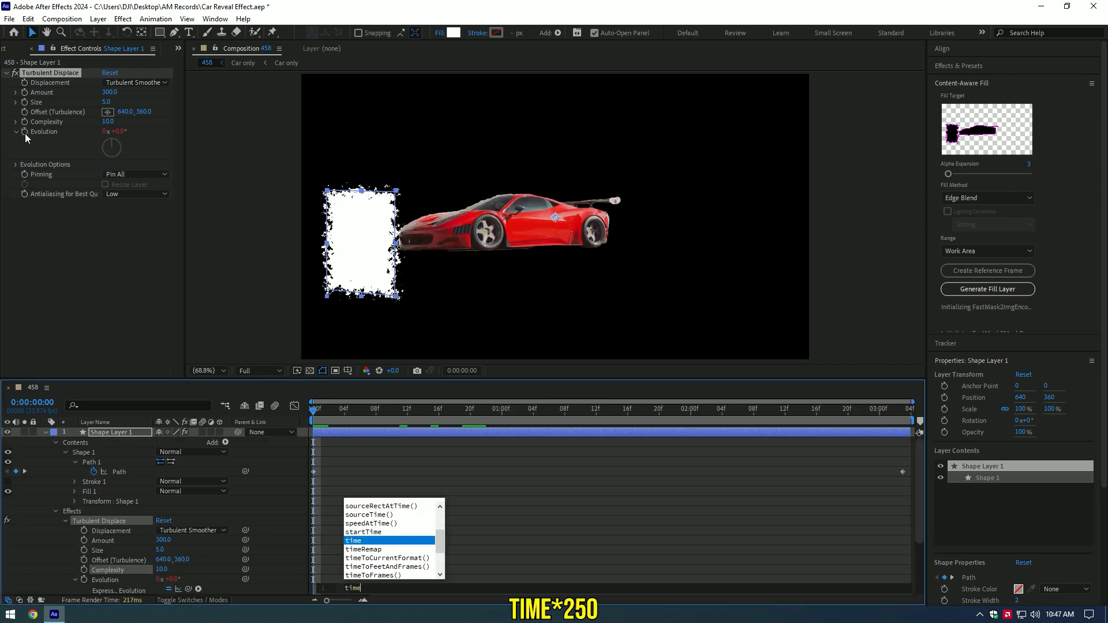
{"action": "type", "text": "*250"}
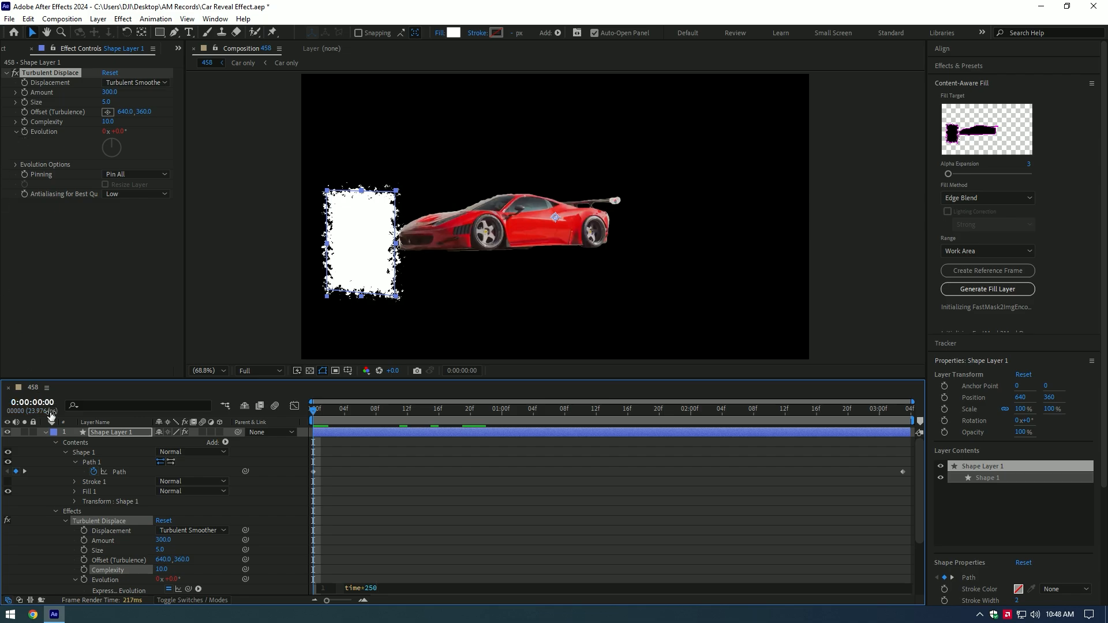
{"action": "left_click", "coordinate": [45, 432]}
{"action": "left_click_drag", "start_coordinate": [313, 410], "coordinate": [206, 428]}
Step: Use Shape Layer 1 as the track matte of the Car only layer and scrub to 0:00:01:04 to check the reveal
{"action": "left_click", "coordinate": [114, 443]}
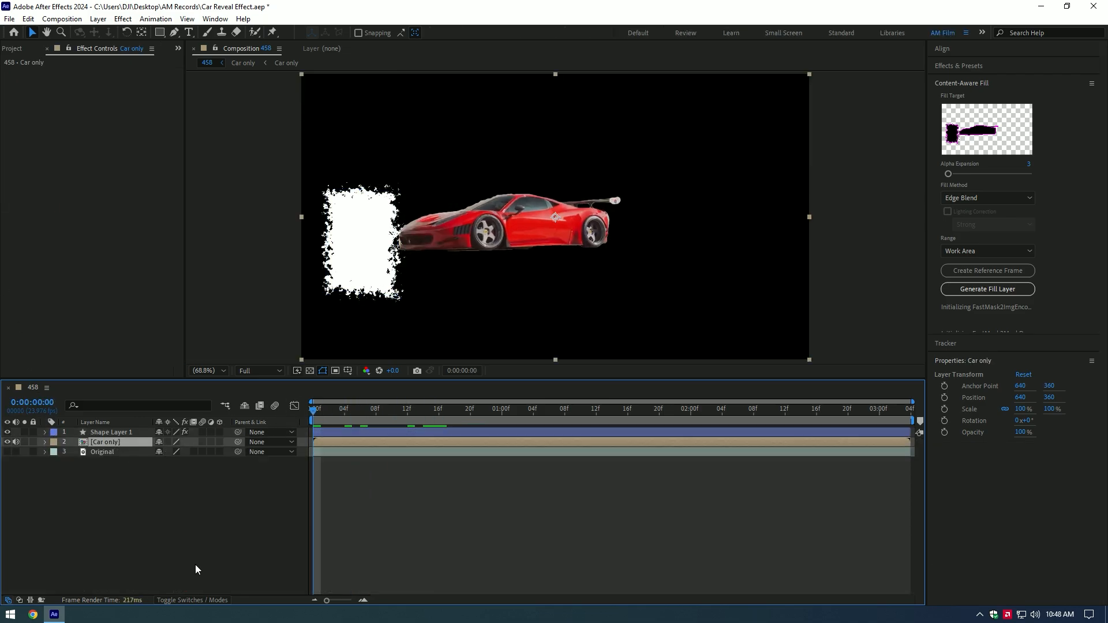
{"action": "left_click", "coordinate": [202, 600]}
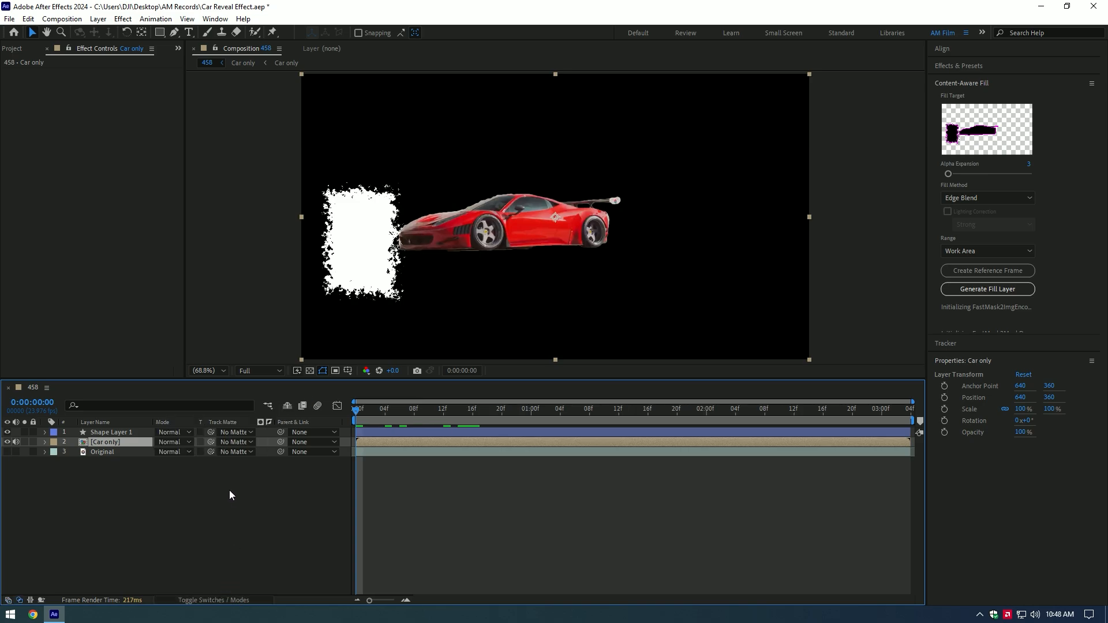
{"action": "left_click_drag", "start_coordinate": [192, 444], "coordinate": [103, 431]}
{"action": "left_click_drag", "start_coordinate": [362, 407], "coordinate": [559, 398]}
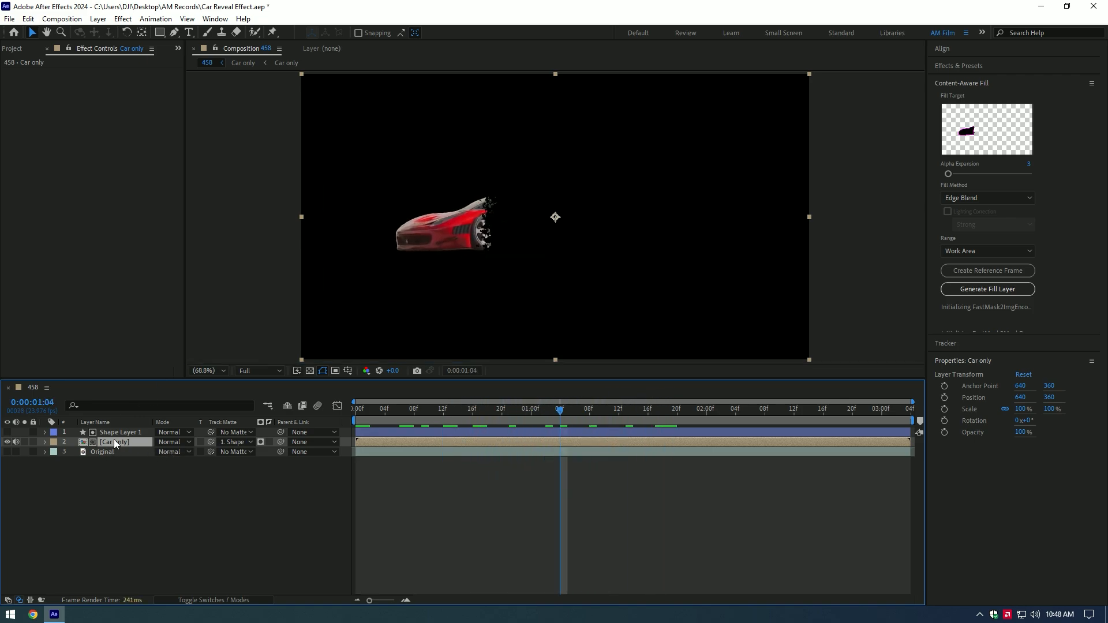
Step: Pre-compose Shape Layer 1 and the Car only layer into a new composition named Car Animation
{"action": "left_click", "coordinate": [113, 432], "text": "shift"}
{"action": "right_click", "coordinate": [113, 440]}
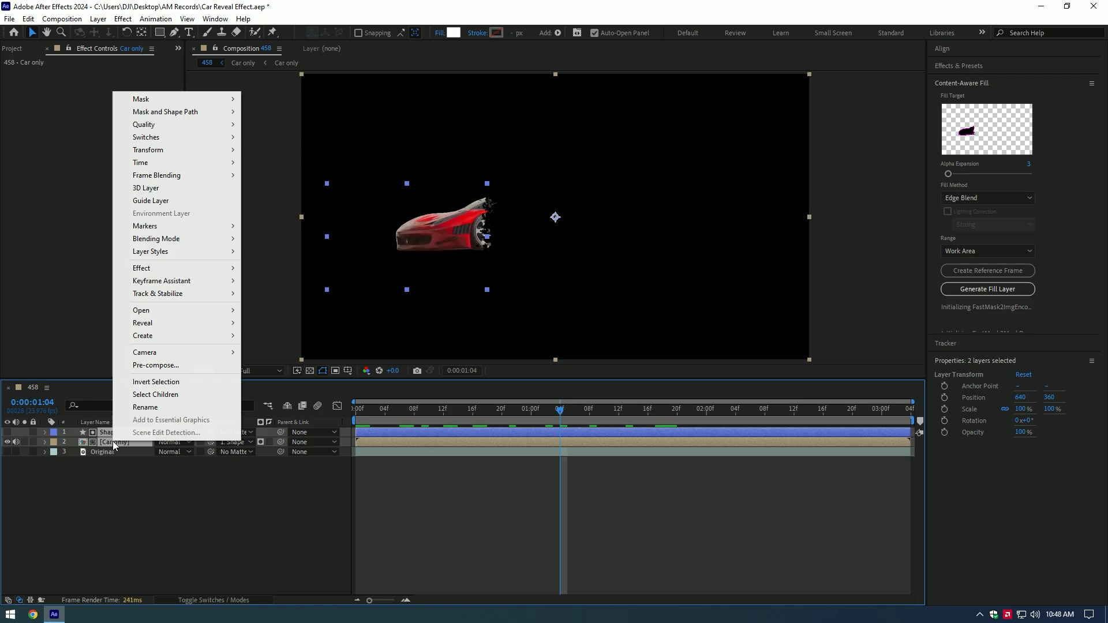
{"action": "left_click", "coordinate": [144, 366]}
{"action": "type", "text": "Ca"}
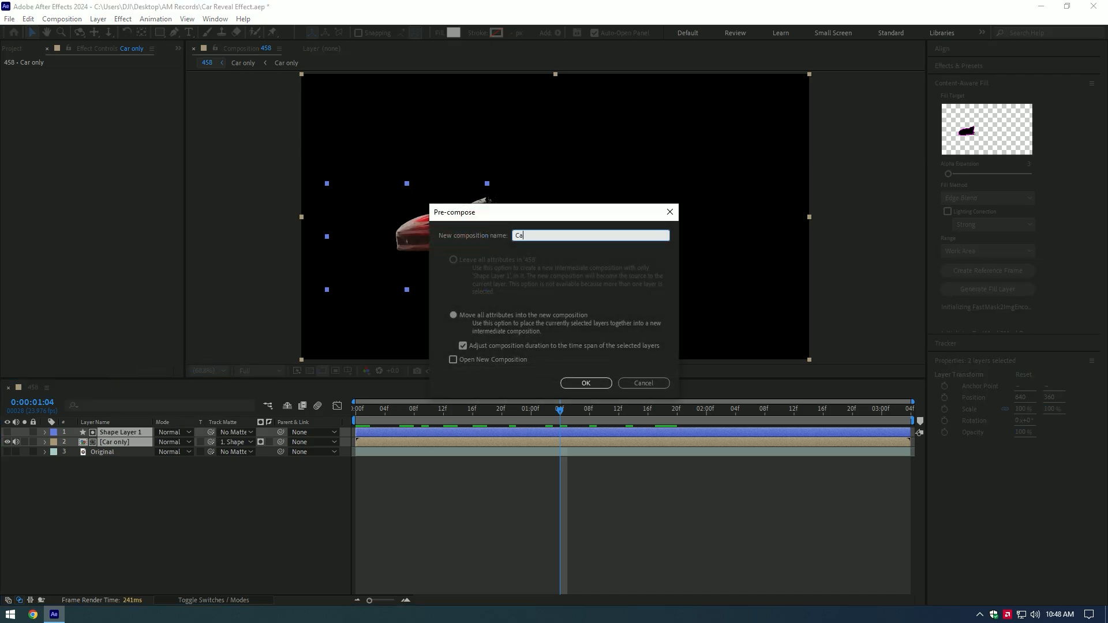
{"action": "type", "text": "r Animation"}
{"action": "key", "text": "Return"}
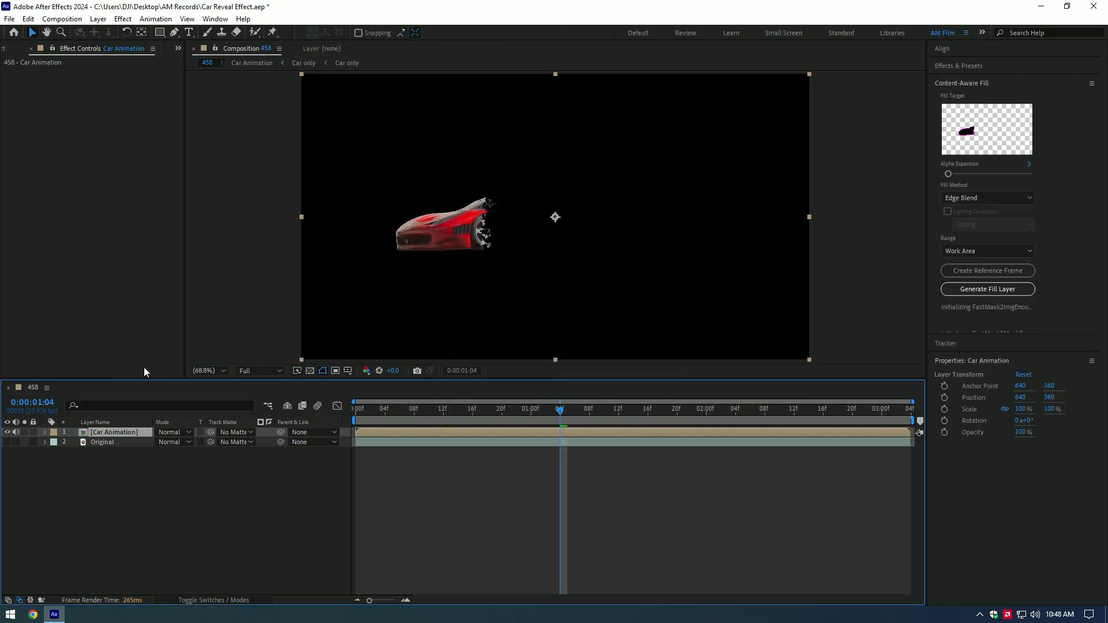
Step: Hide the Car Animation layer, show the Original layer and return to the first frame
{"action": "left_click", "coordinate": [7, 432]}
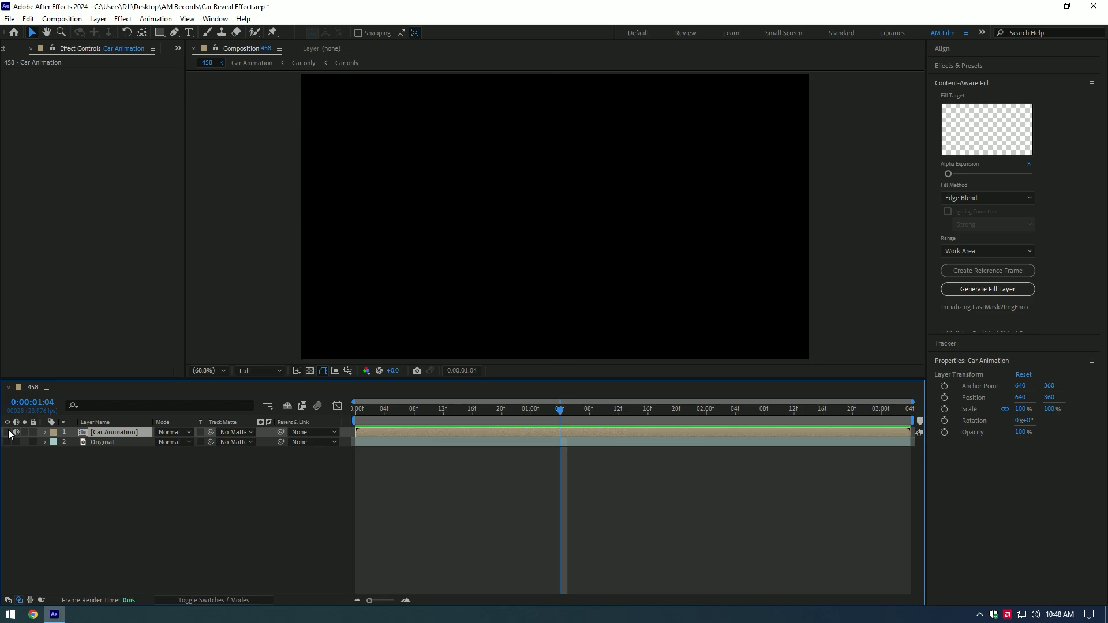
{"action": "left_click", "coordinate": [7, 442]}
{"action": "left_click_drag", "start_coordinate": [516, 407], "coordinate": [349, 416]}
Step: Apply the Mocha AE effect to the Original layer and launch Mocha
{"action": "left_click", "coordinate": [369, 442]}
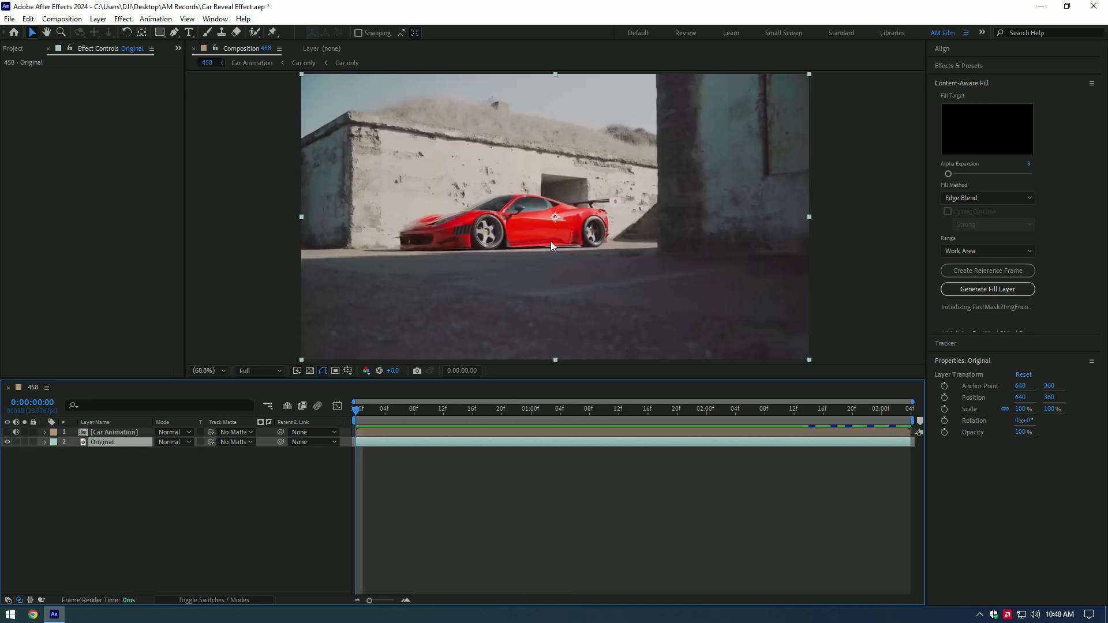
{"action": "key", "text": "ctrl+space"}
{"action": "type", "text": "mocha"}
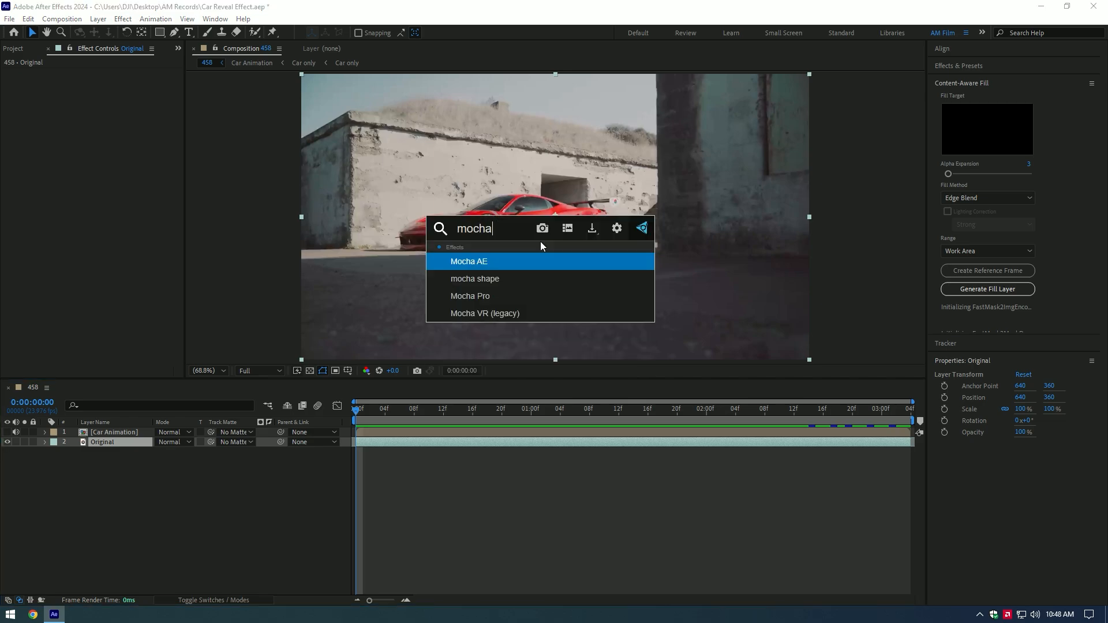
{"action": "key", "text": "Return"}
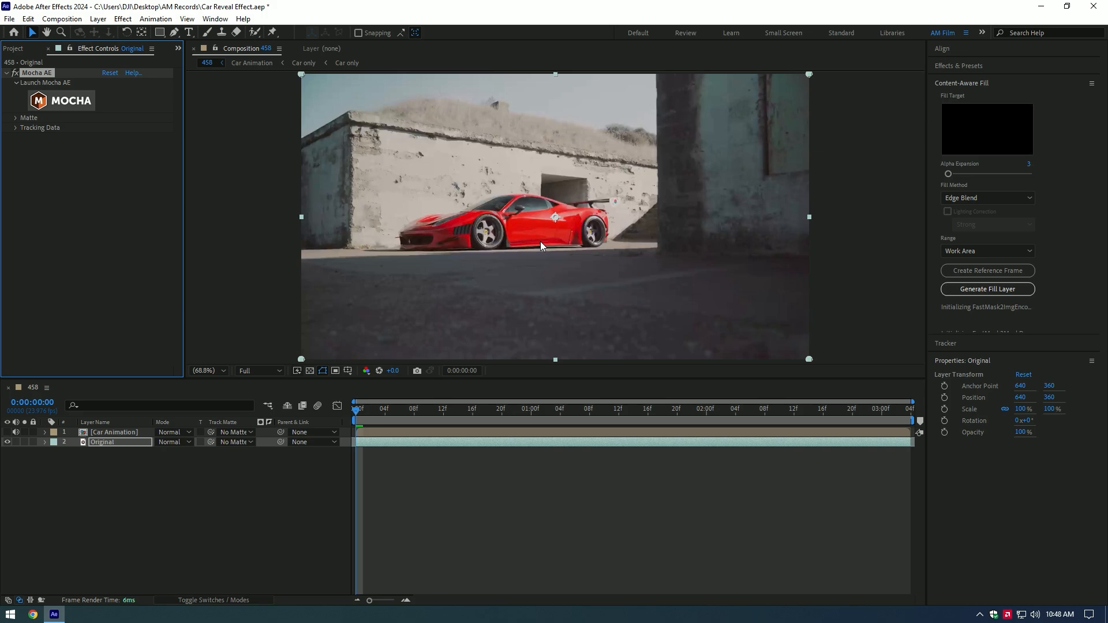
{"action": "left_click", "coordinate": [75, 103]}
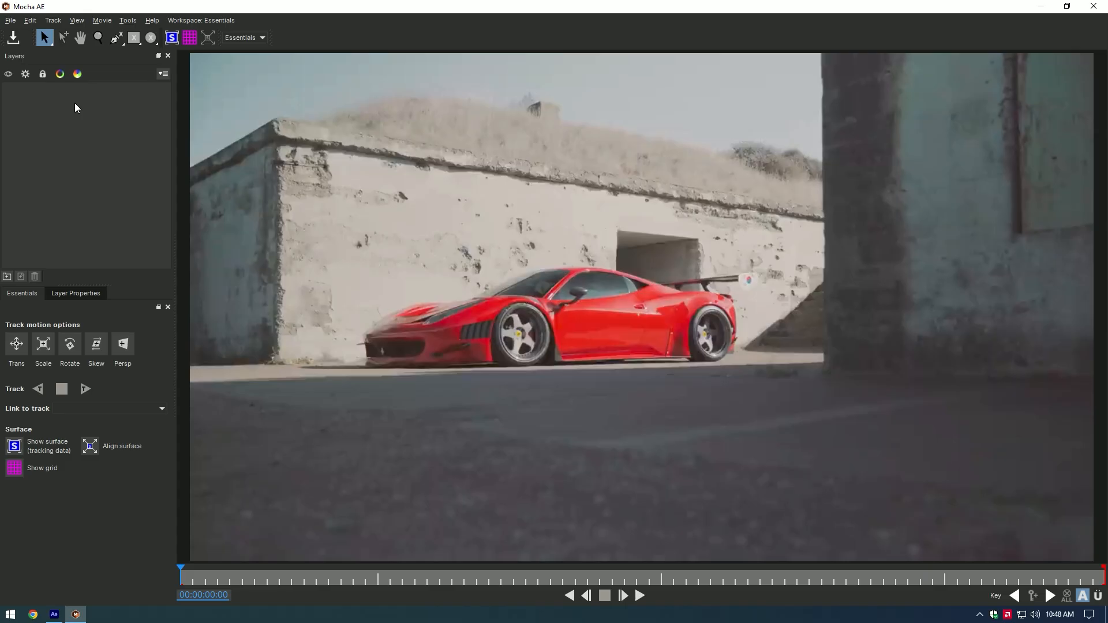
Step: Draw a closed spline loosely around the whole car at the first frame
{"action": "left_click", "coordinate": [117, 38]}
{"action": "left_click", "coordinate": [346, 278]}
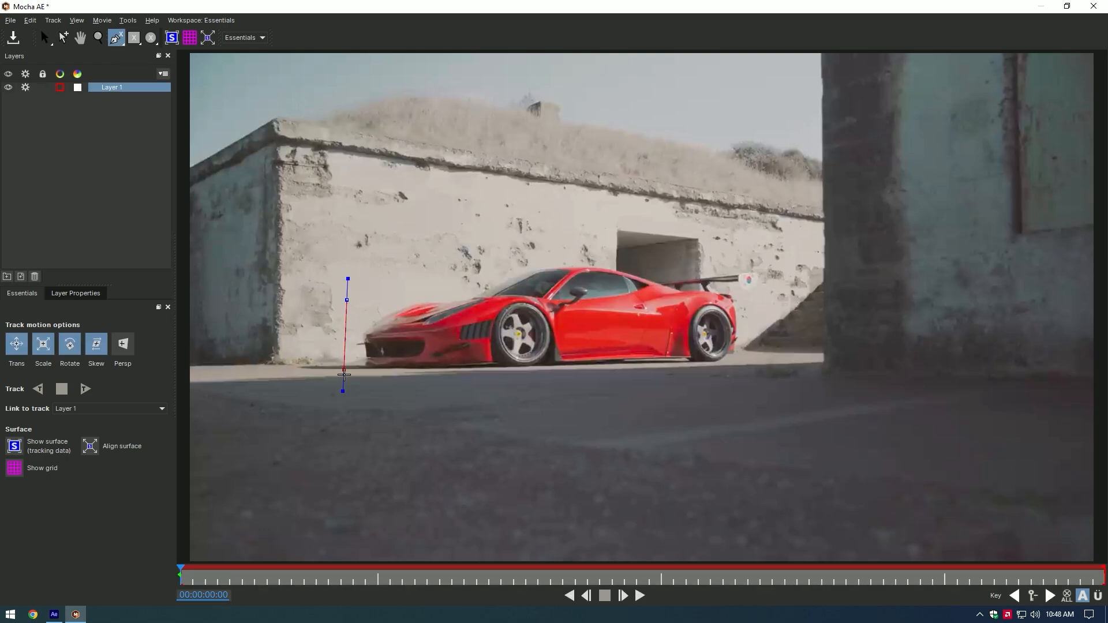
{"action": "left_click", "coordinate": [345, 378]}
{"action": "left_click", "coordinate": [426, 381]}
{"action": "left_click", "coordinate": [527, 376]}
{"action": "left_click", "coordinate": [631, 373]}
{"action": "left_click", "coordinate": [723, 369]}
{"action": "left_click", "coordinate": [762, 362]}
{"action": "left_click", "coordinate": [770, 341]}
{"action": "left_click", "coordinate": [767, 268]}
{"action": "left_click", "coordinate": [348, 299]}
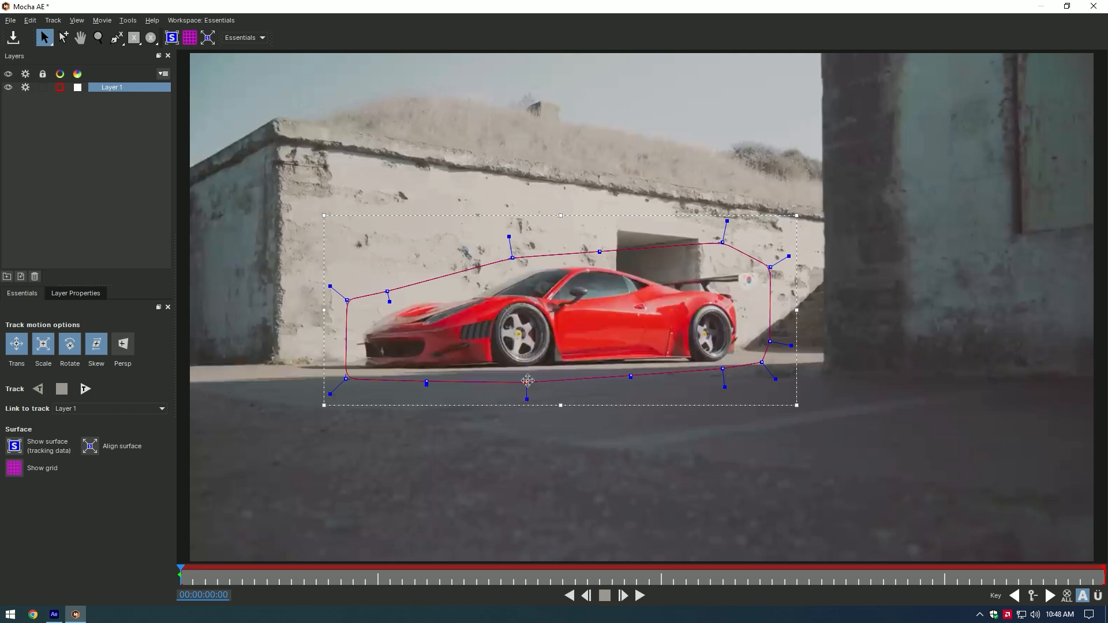
Step: Track the car outline forward through the clip, return to After Effects and convert it into a mask on the Original layer
{"action": "left_click", "coordinate": [88, 391]}
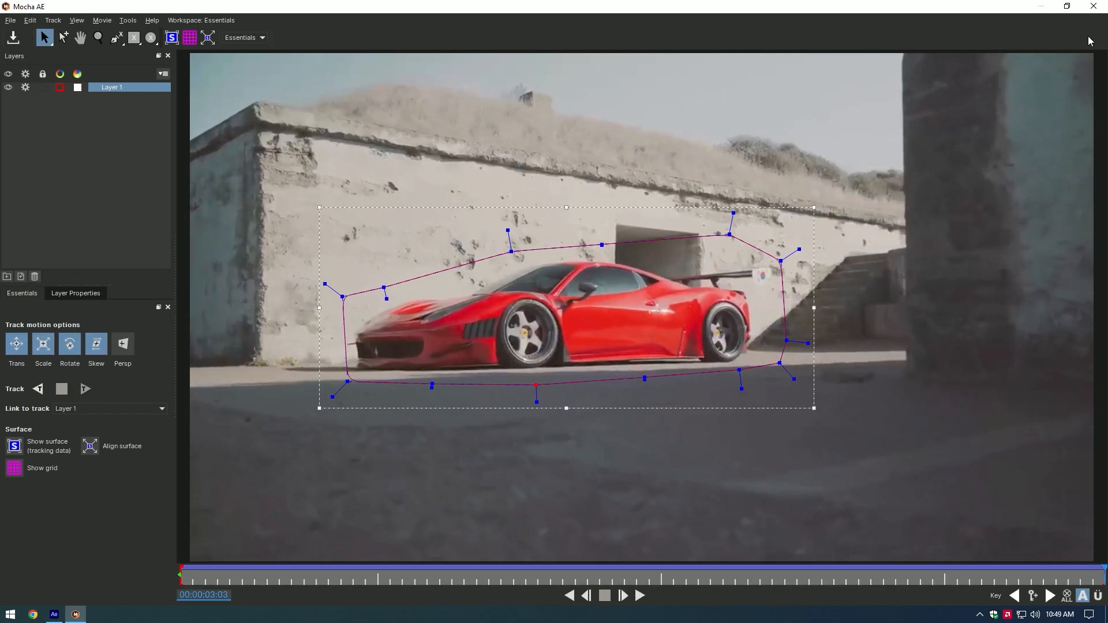
{"action": "left_click", "coordinate": [1093, 6]}
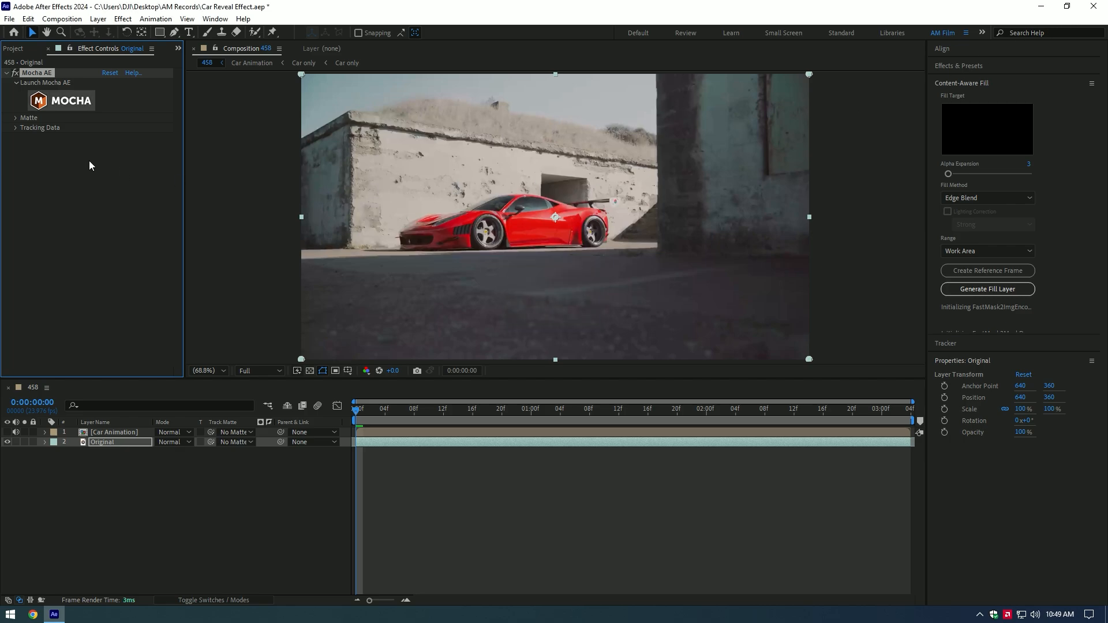
{"action": "left_click", "coordinate": [23, 118]}
{"action": "left_click", "coordinate": [131, 187]}
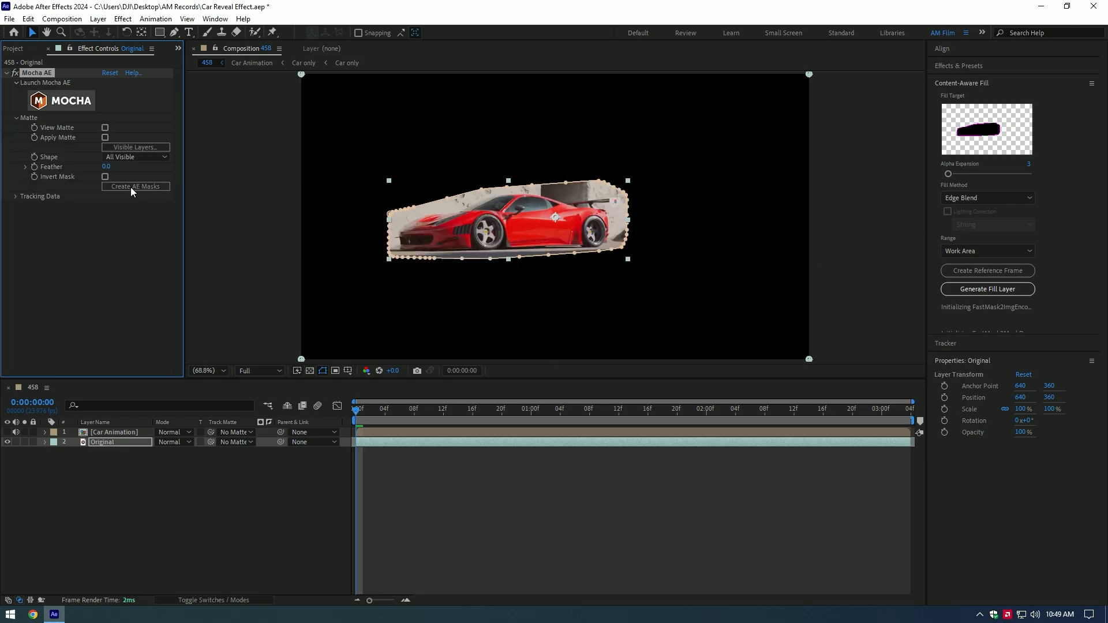
Step: Reveal the Original layer's tracked mask and set its mode to Subtract to cut out the car
{"action": "left_click", "coordinate": [105, 439]}
{"action": "key", "text": "m"}
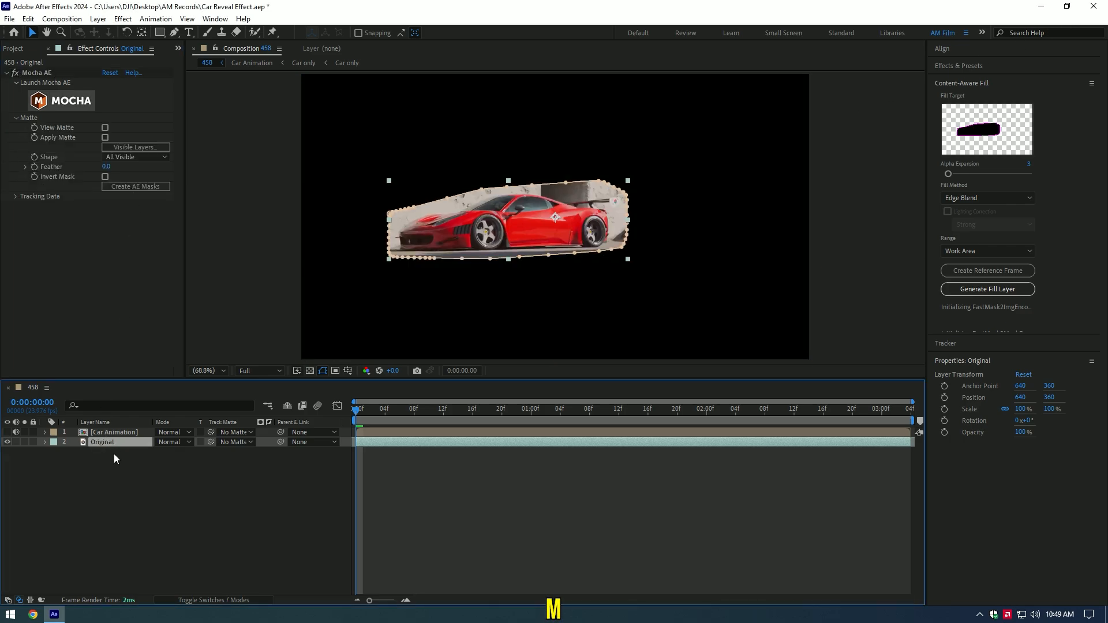
{"action": "left_click", "coordinate": [165, 453]}
{"action": "left_click", "coordinate": [195, 490]}
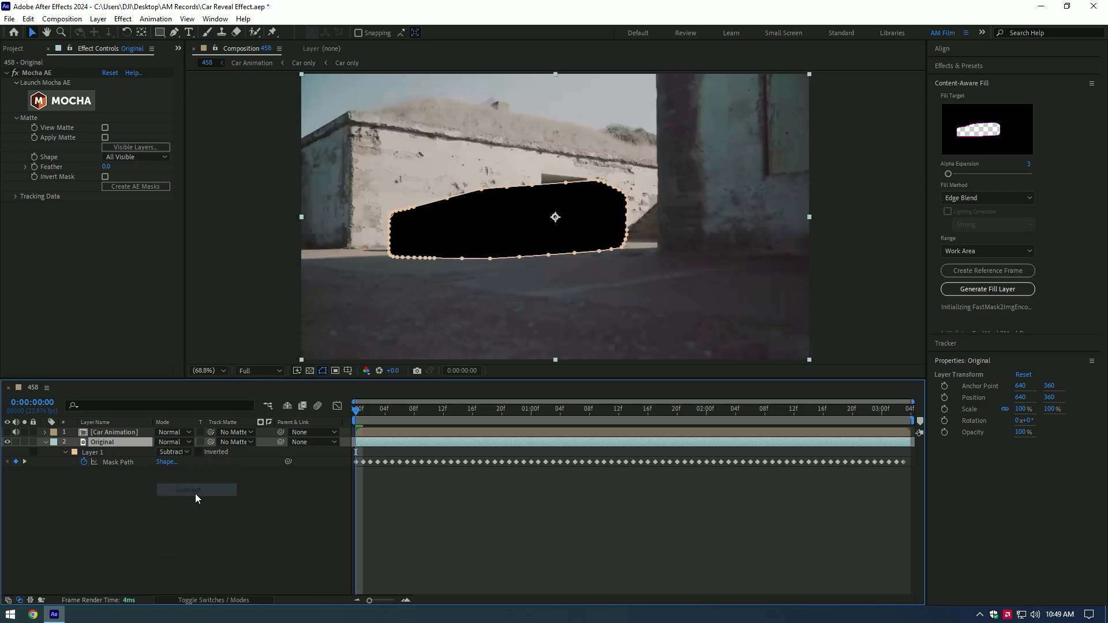
Step: Generate a Content-Aware Fill layer for the cut-out area with alpha expansion 1 and the Edge Blend fill method
{"action": "left_click", "coordinate": [216, 19]}
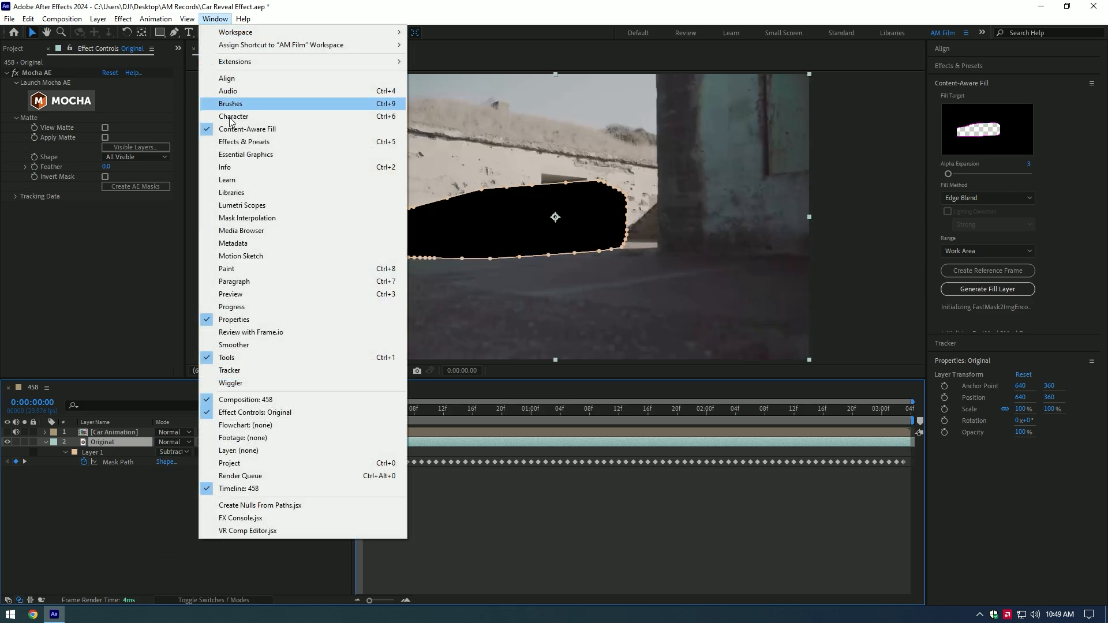
{"action": "left_click", "coordinate": [354, 129]}
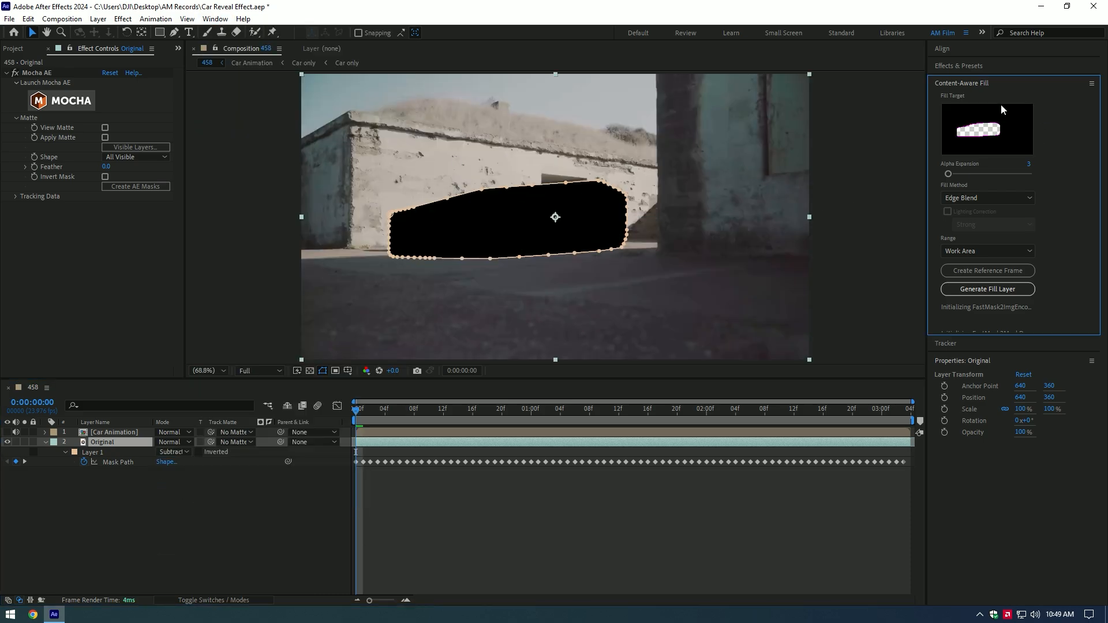
{"action": "left_click", "coordinate": [1029, 164]}
{"action": "type", "text": "1"}
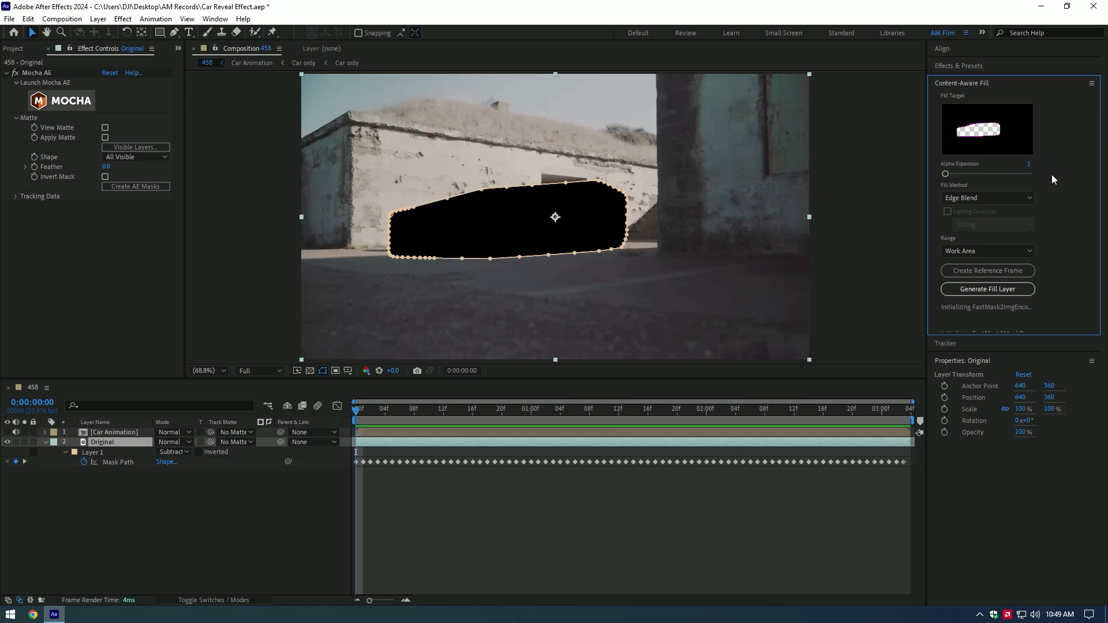
{"action": "left_click", "coordinate": [1010, 201]}
{"action": "left_click", "coordinate": [991, 235]}
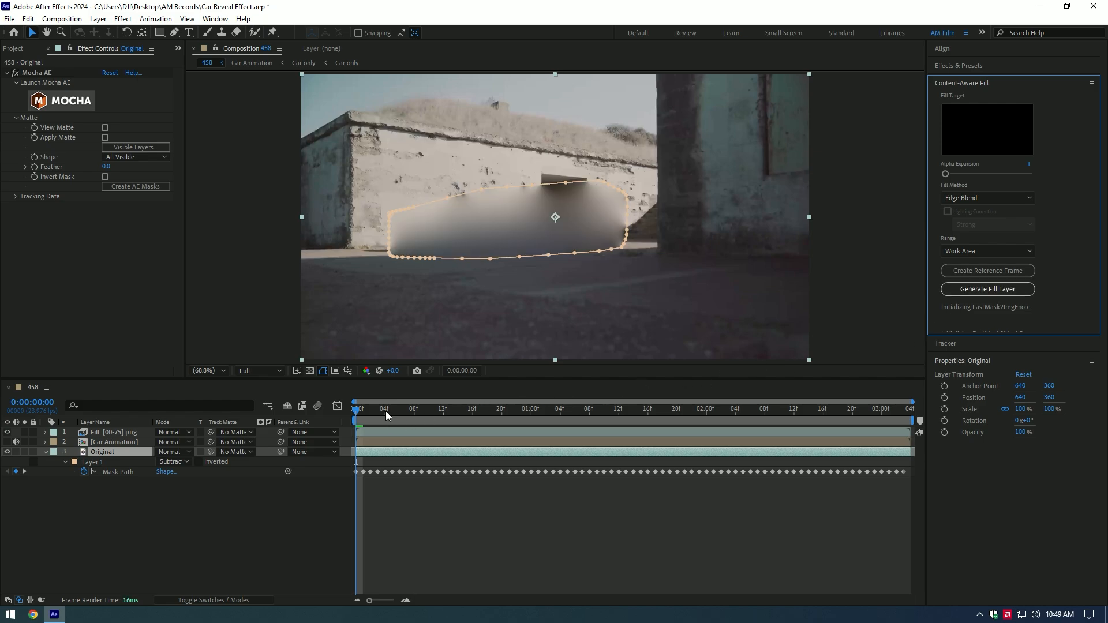
Step: Place the fill layer below Car Animation, show Car Animation and scrub to 0:00:01:21 to check the composite
{"action": "left_click_drag", "start_coordinate": [386, 411], "coordinate": [337, 408]}
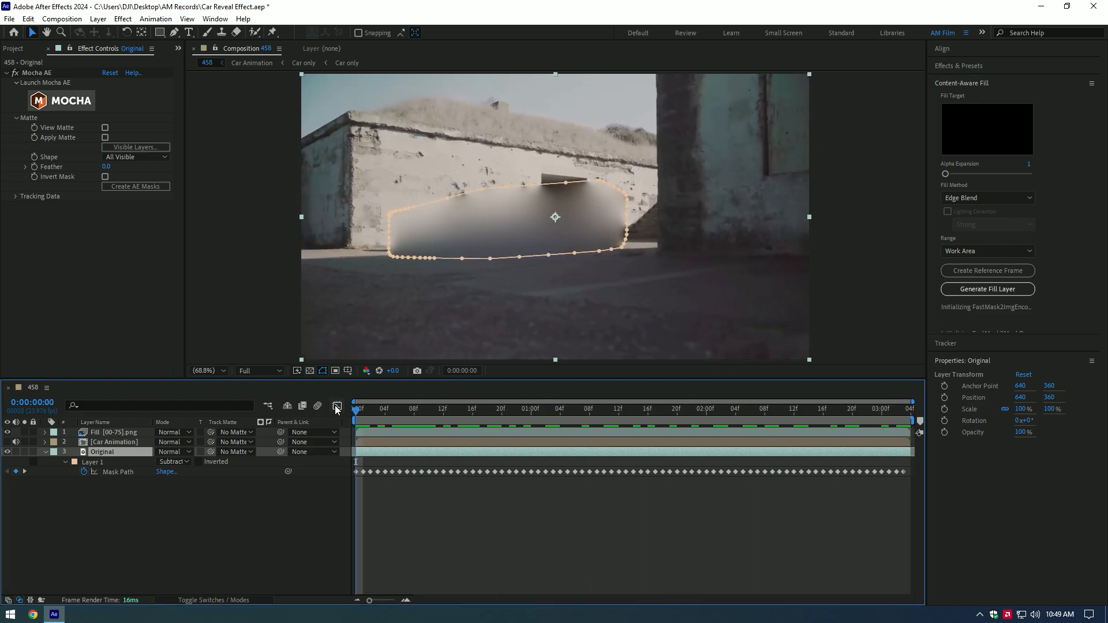
{"action": "left_click", "coordinate": [101, 433]}
{"action": "left_click_drag", "start_coordinate": [106, 438], "coordinate": [107, 454]}
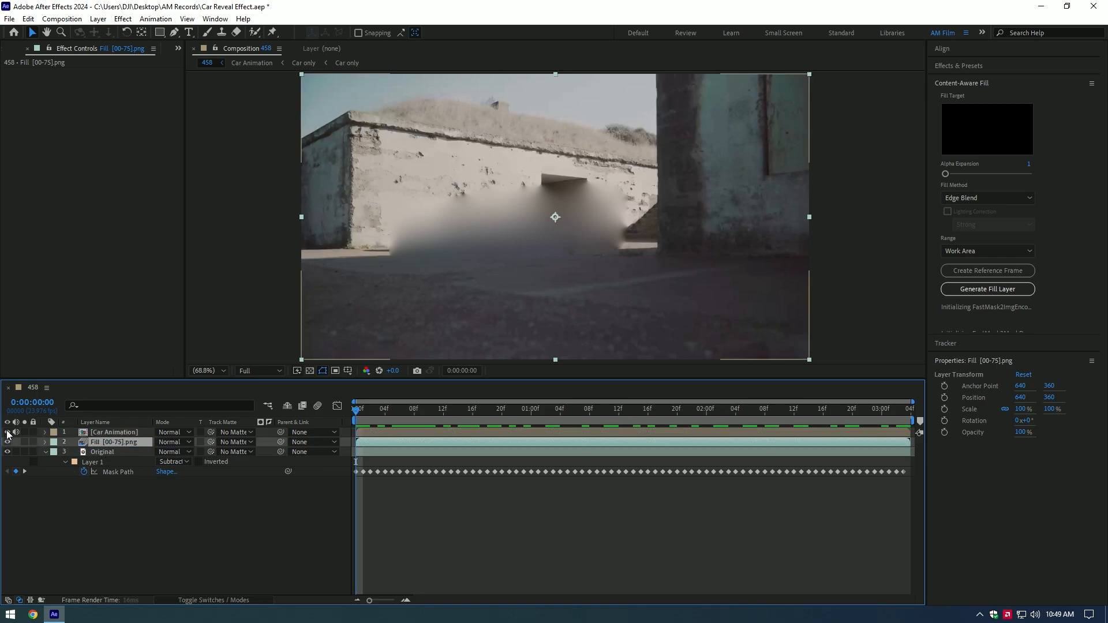
{"action": "left_click", "coordinate": [46, 452]}
{"action": "left_click_drag", "start_coordinate": [415, 407], "coordinate": [686, 410]}
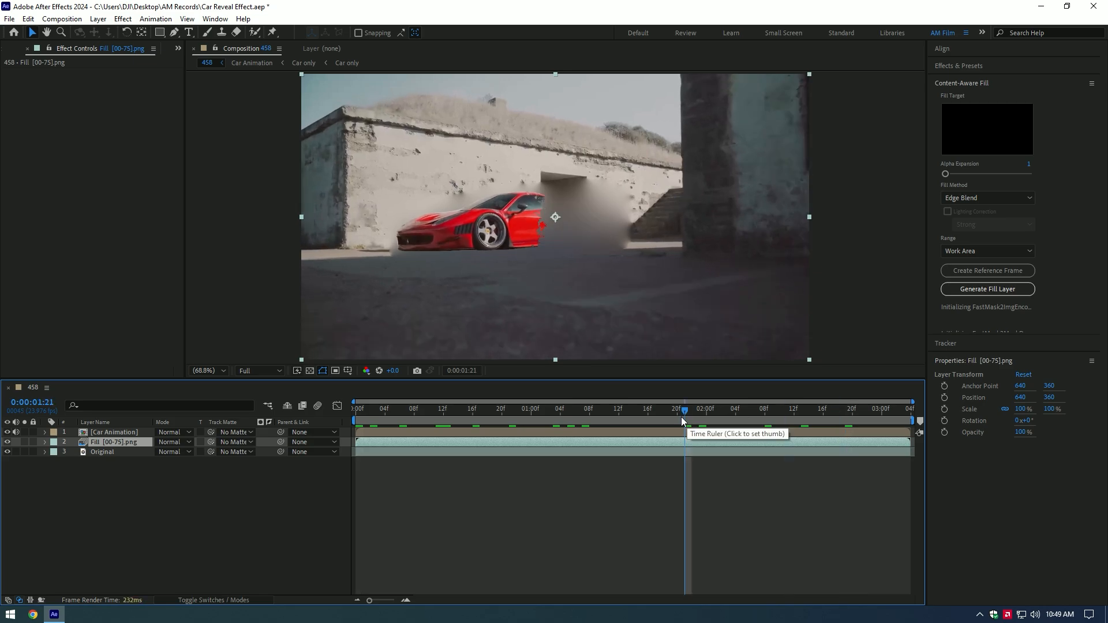
Step: Open the Car Animation composition and apply Easy Ease to both Path keyframes of Shape Layer 1
{"action": "left_click", "coordinate": [105, 432]}
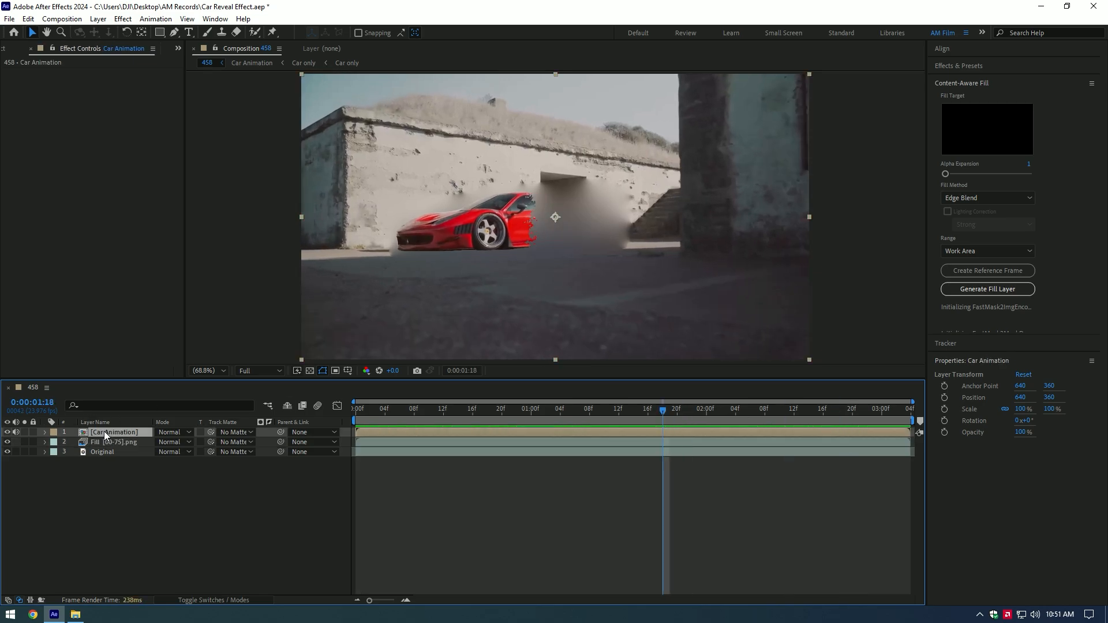
{"action": "double_click", "coordinate": [104, 431]}
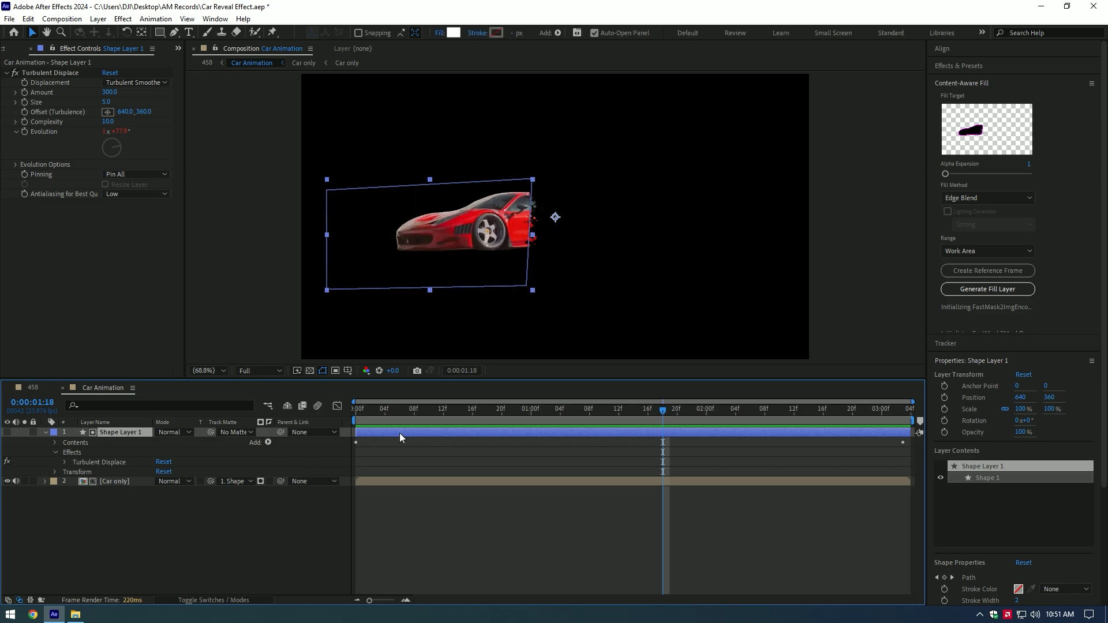
{"action": "key", "text": "u"}
{"action": "left_click", "coordinate": [356, 443]}
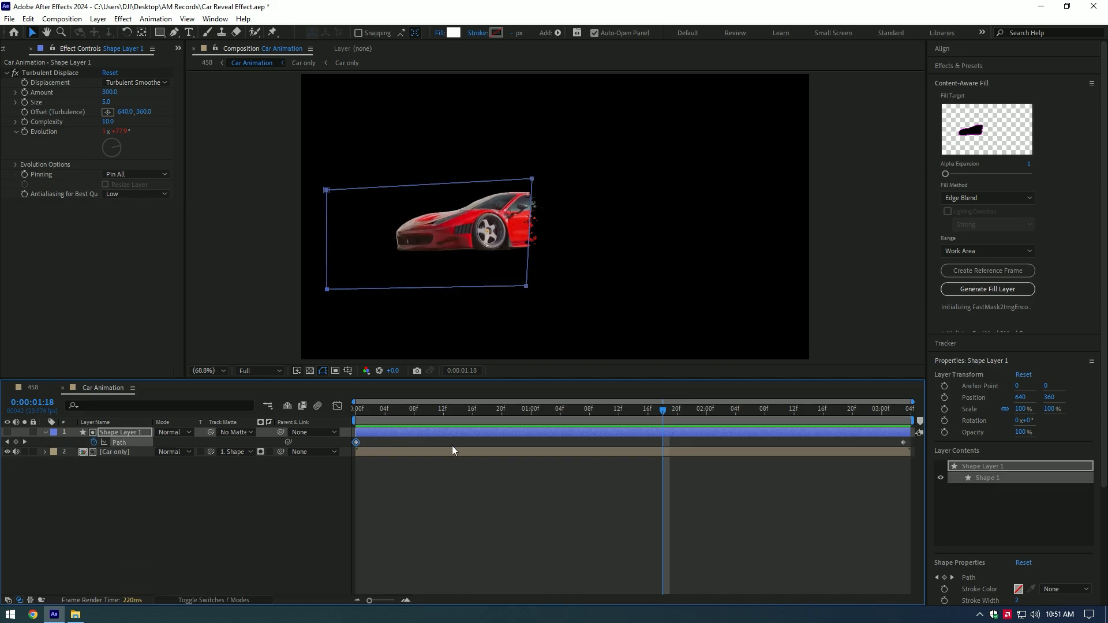
{"action": "left_click", "coordinate": [903, 443], "text": "shift"}
{"action": "key", "text": "F9"}
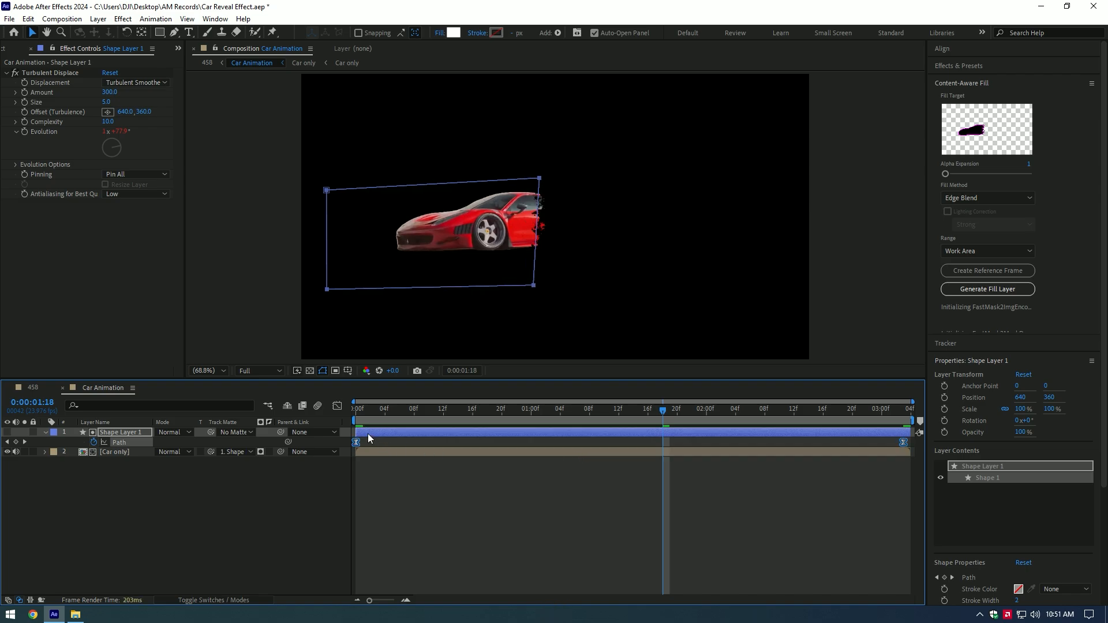
Step: Lengthen the last Path keyframe's incoming handle in the speed graph so the reveal starts fast and slows down, and preview it
{"action": "left_click", "coordinate": [337, 406]}
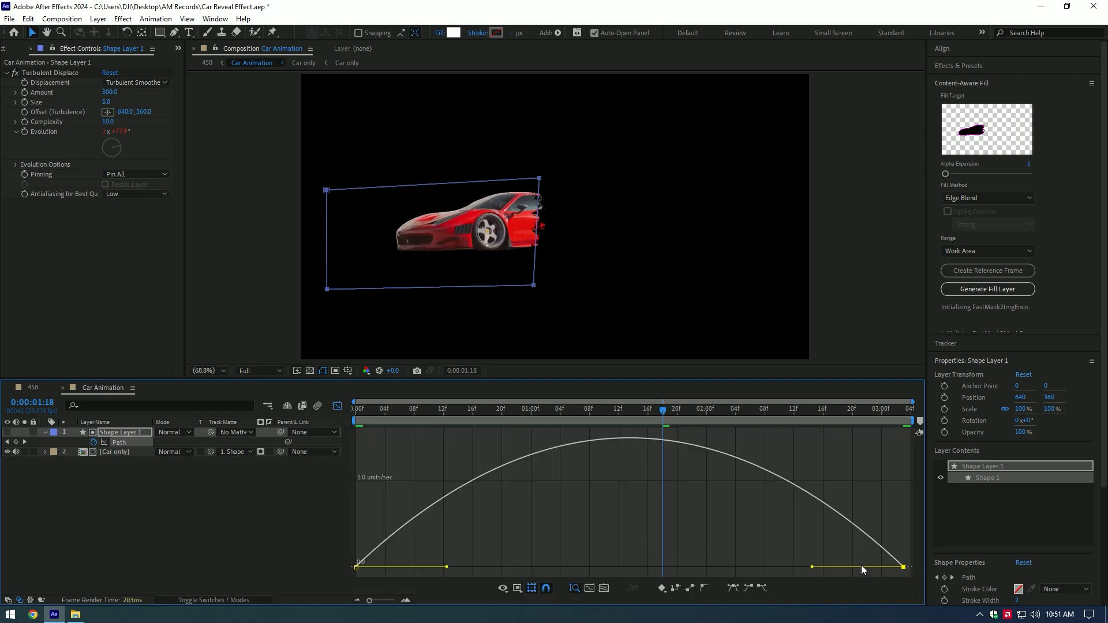
{"action": "left_click_drag", "start_coordinate": [813, 567], "coordinate": [656, 567]}
{"action": "key", "text": "space"}
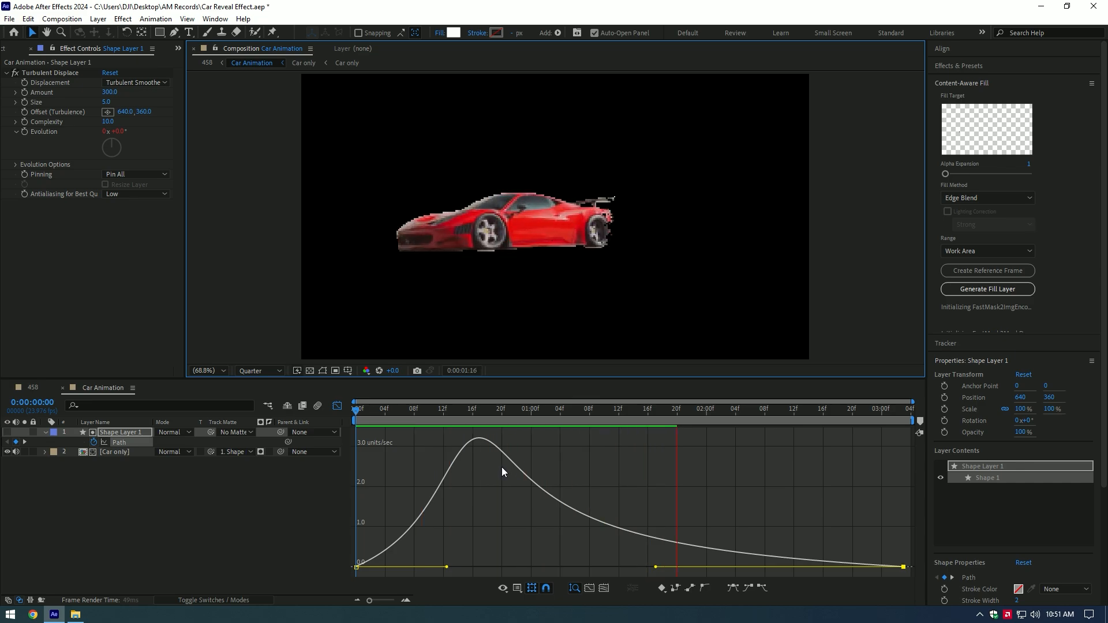
{"action": "left_click", "coordinate": [338, 406]}
Step: Scrub Car Animation to 0:00:01:01 to check the reveal, then return to composition 458 and its first frame
{"action": "left_click_drag", "start_coordinate": [459, 411], "coordinate": [541, 415]}
{"action": "key", "text": "F2"}
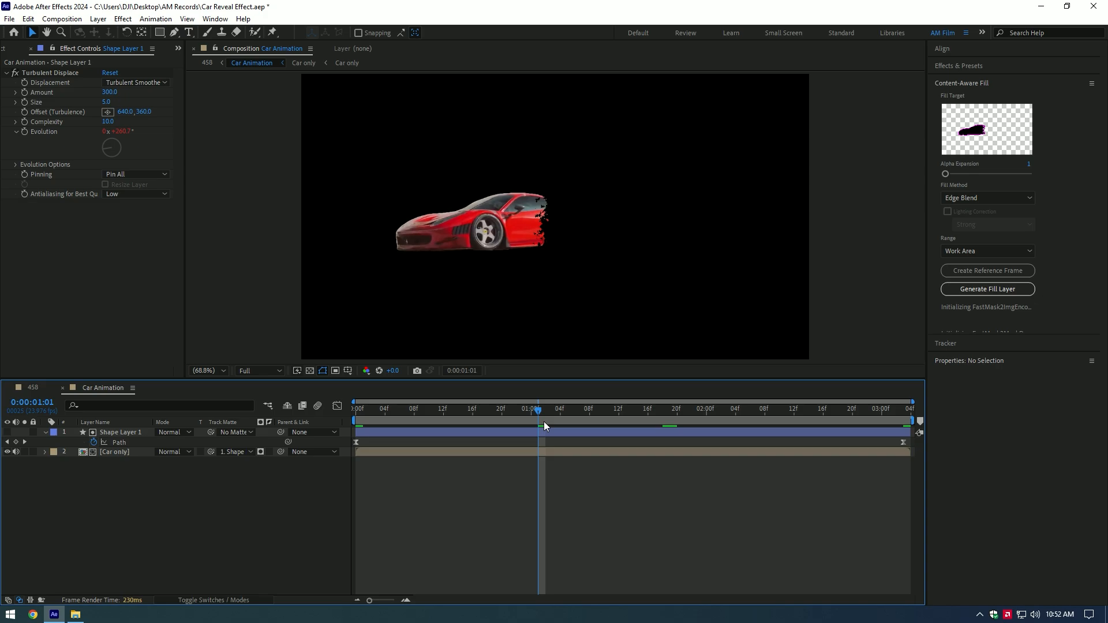
{"action": "left_click", "coordinate": [30, 389]}
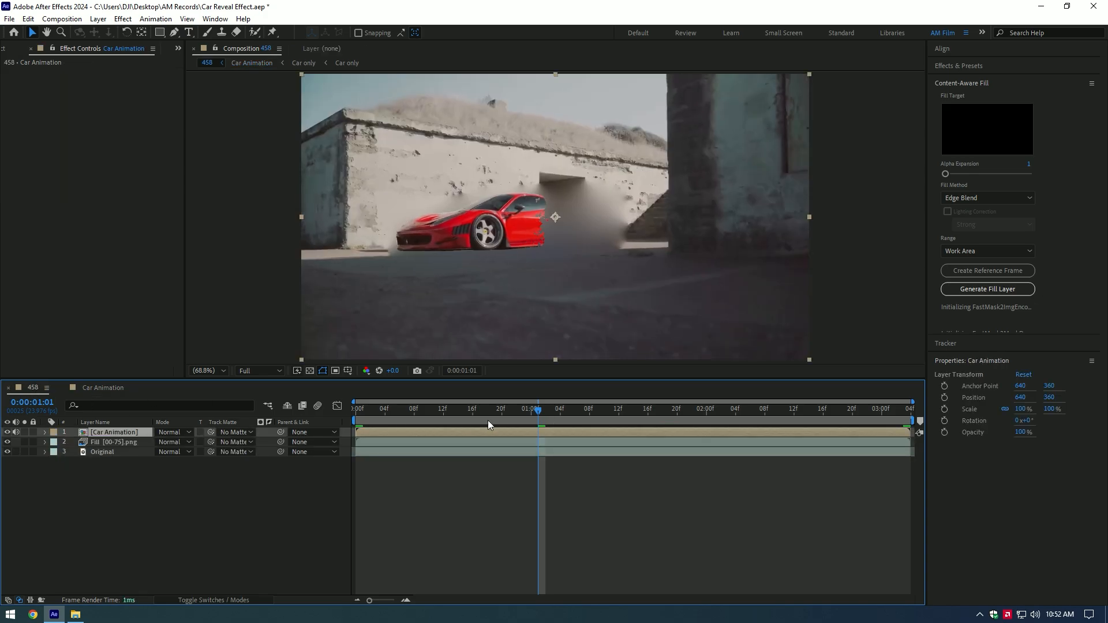
{"action": "key", "text": "Home"}
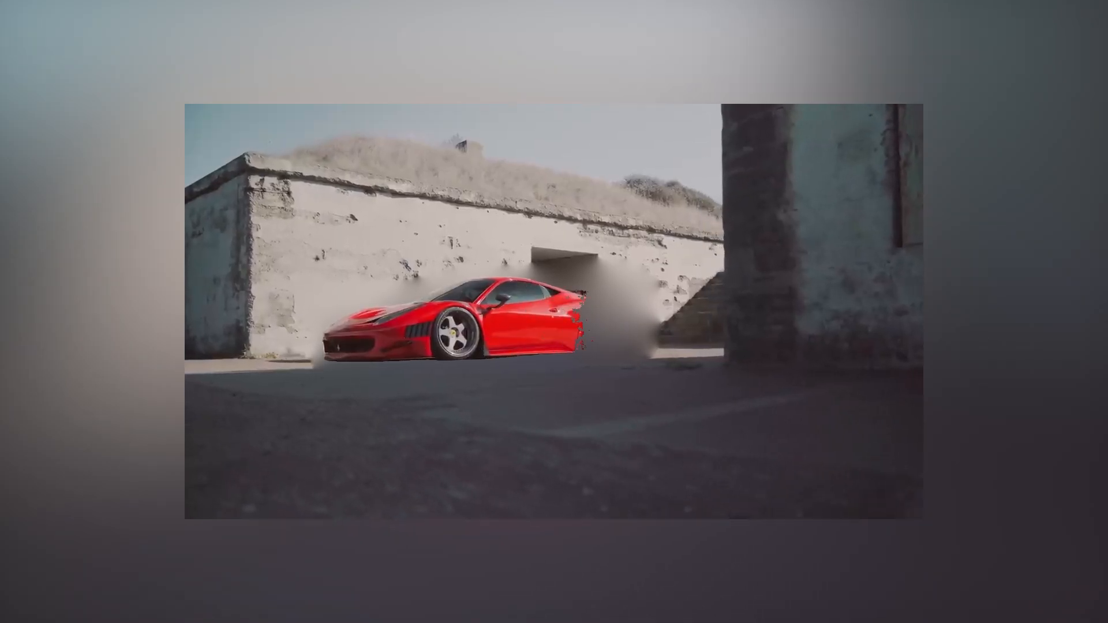